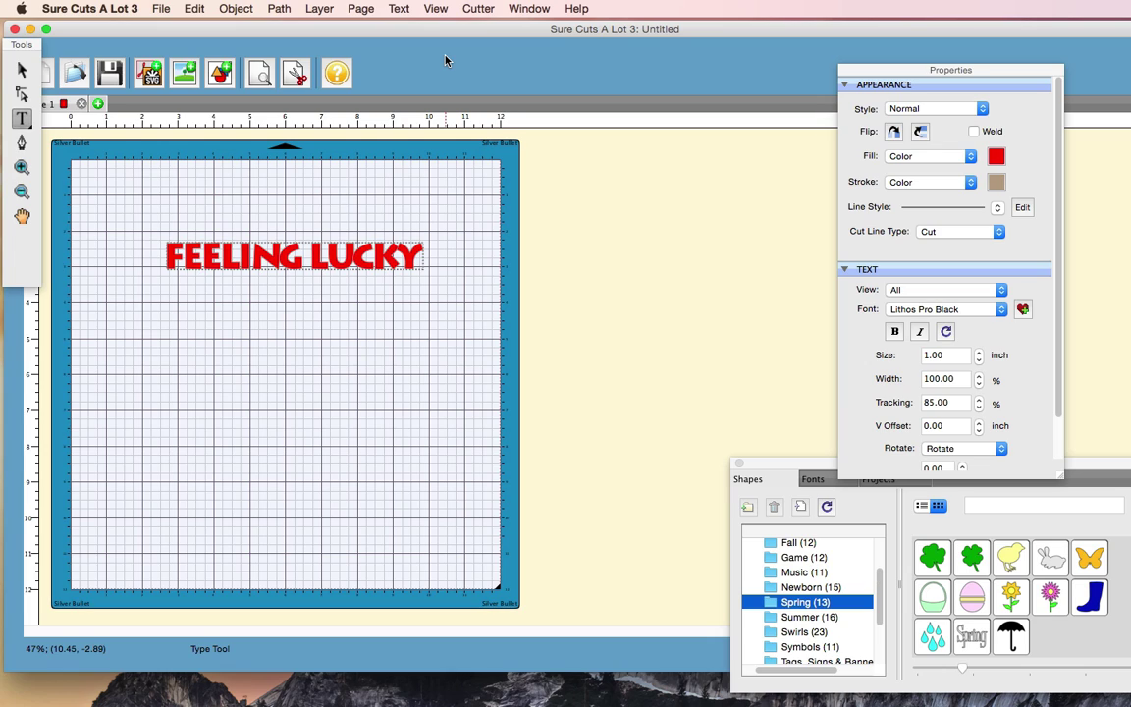
Show the Layers panel for the red FEELING LUCKY design
{"action": "mouse_move", "coordinate": [933, 596]}
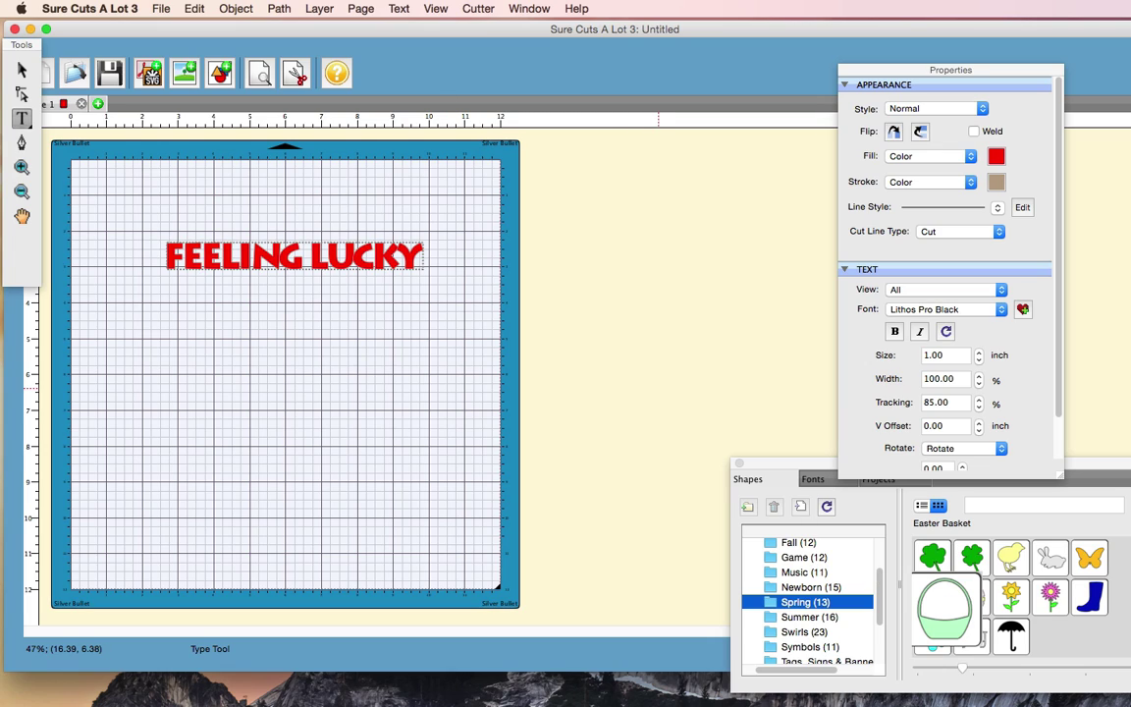
Move the Layers panel up and ungroup the FEELING LUCKY text into separate words
{"action": "left_click_drag", "start_coordinate": [871, 613], "coordinate": [683, 227]}
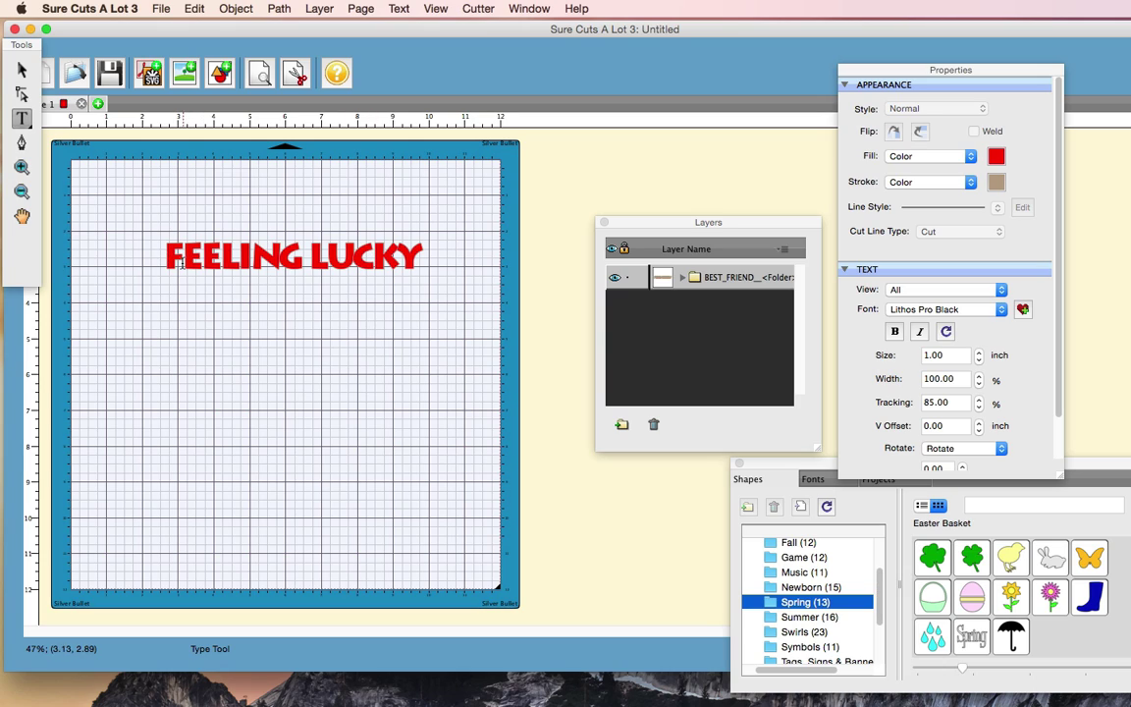
{"action": "left_click", "coordinate": [190, 253]}
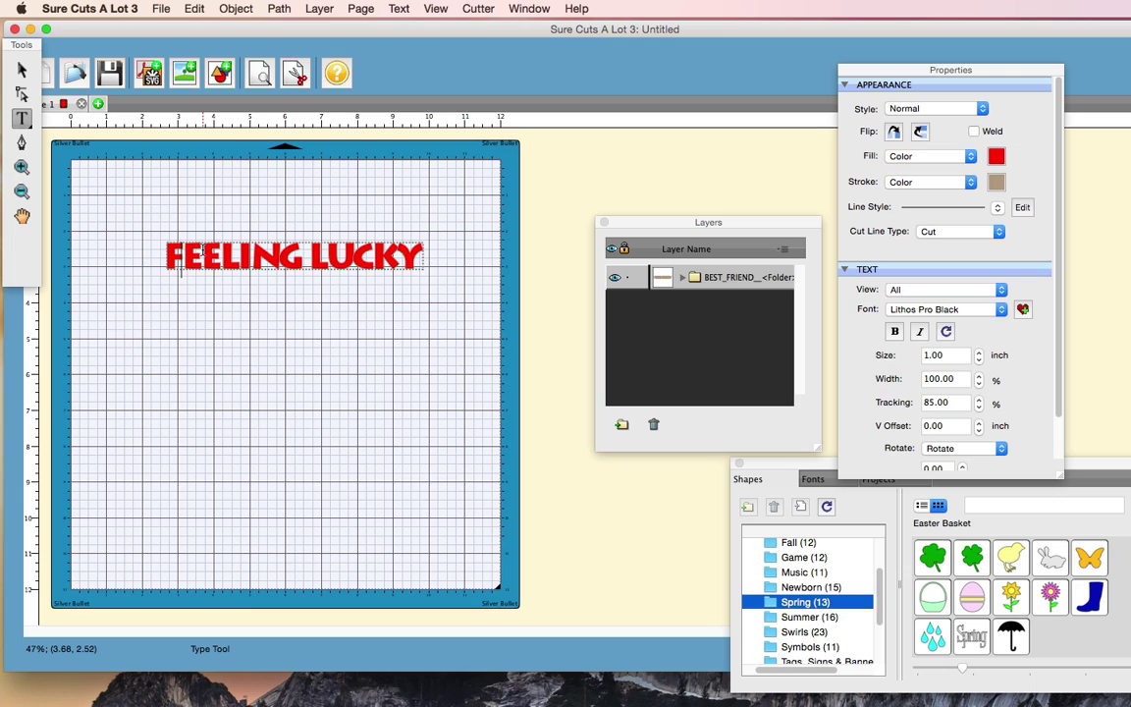
{"action": "right_click", "coordinate": [243, 260]}
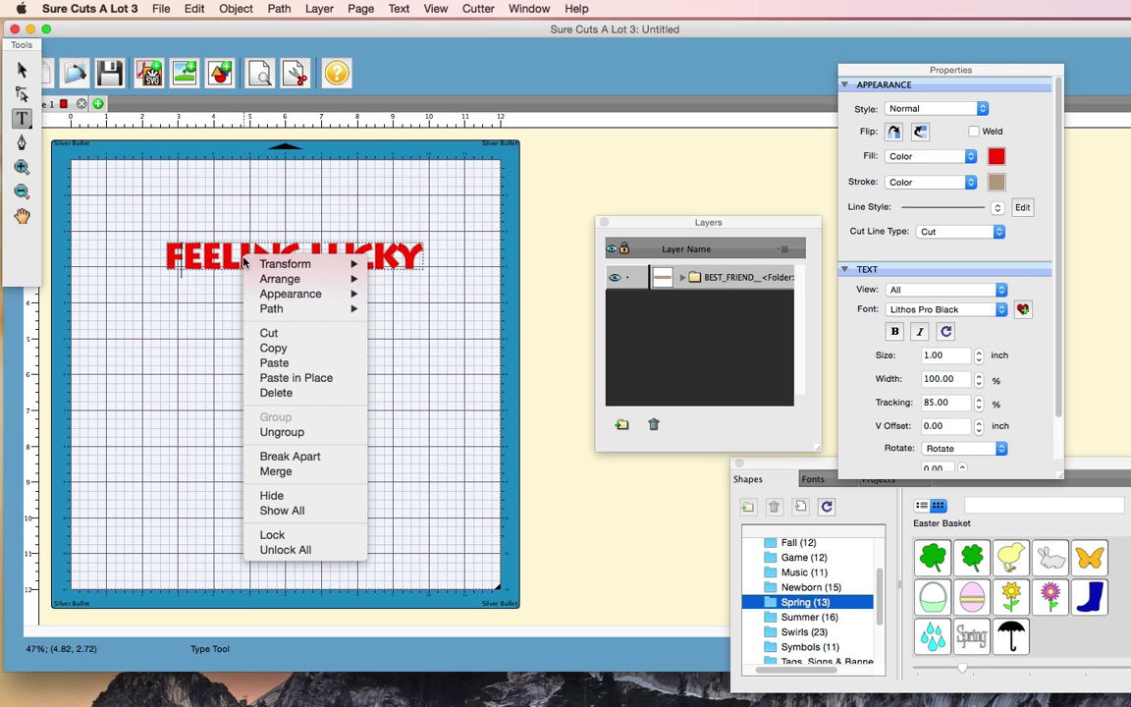
{"action": "mouse_move", "coordinate": [263, 300]}
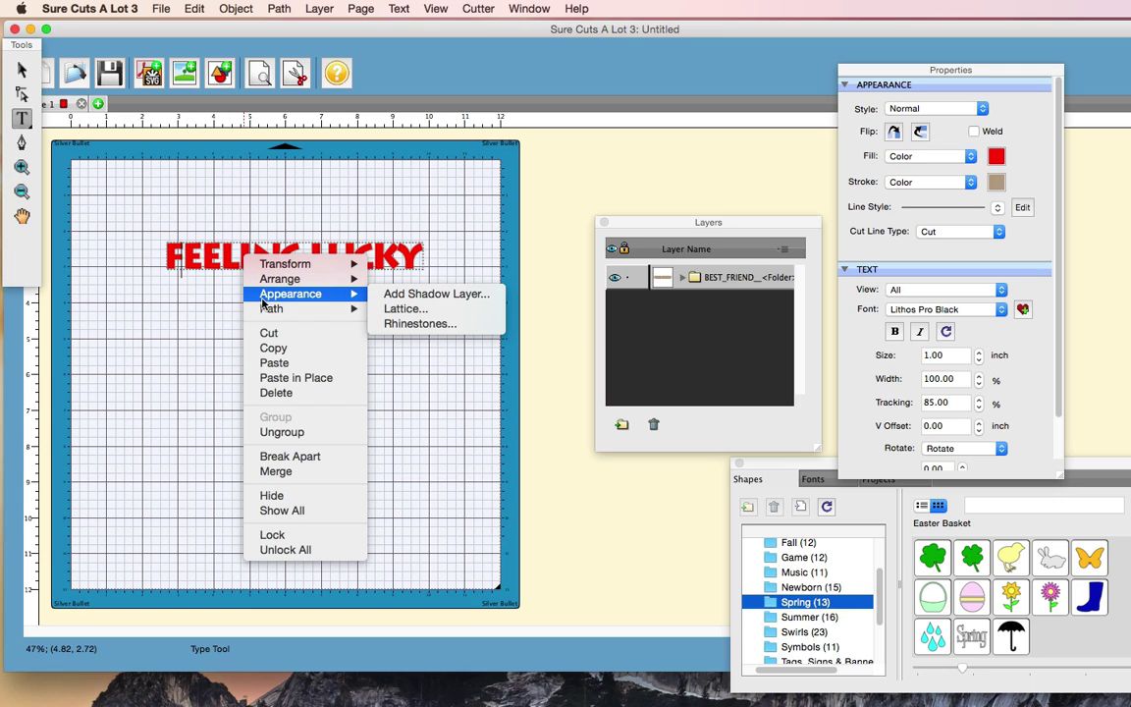
{"action": "left_click", "coordinate": [295, 433]}
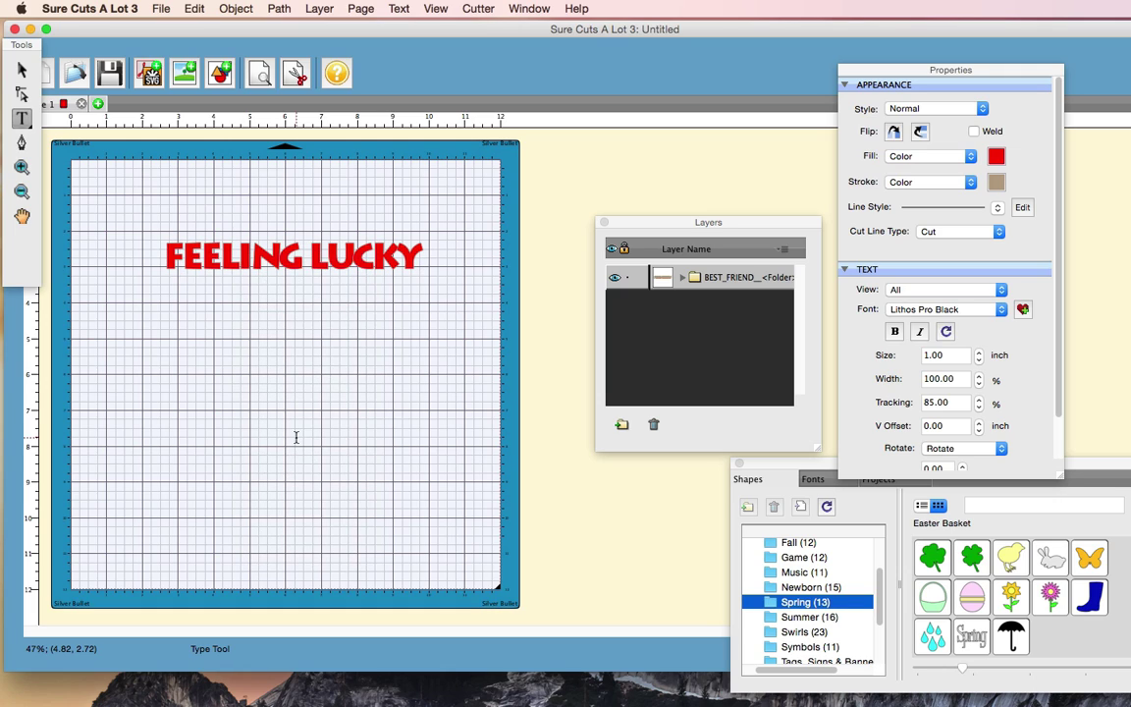
{"action": "left_click", "coordinate": [294, 201]}
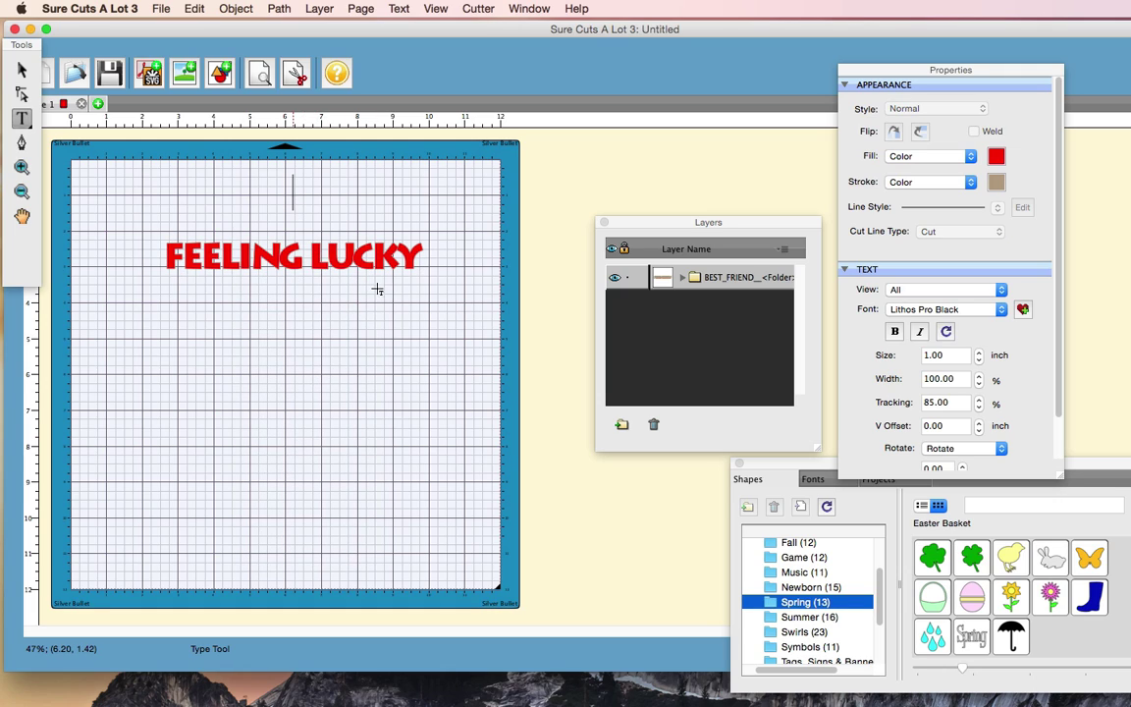
Scale up LUCKY and FEELING (to 7.559 × 4.191 in) and stack FEELING above LUCKY
{"action": "left_click", "coordinate": [22, 70]}
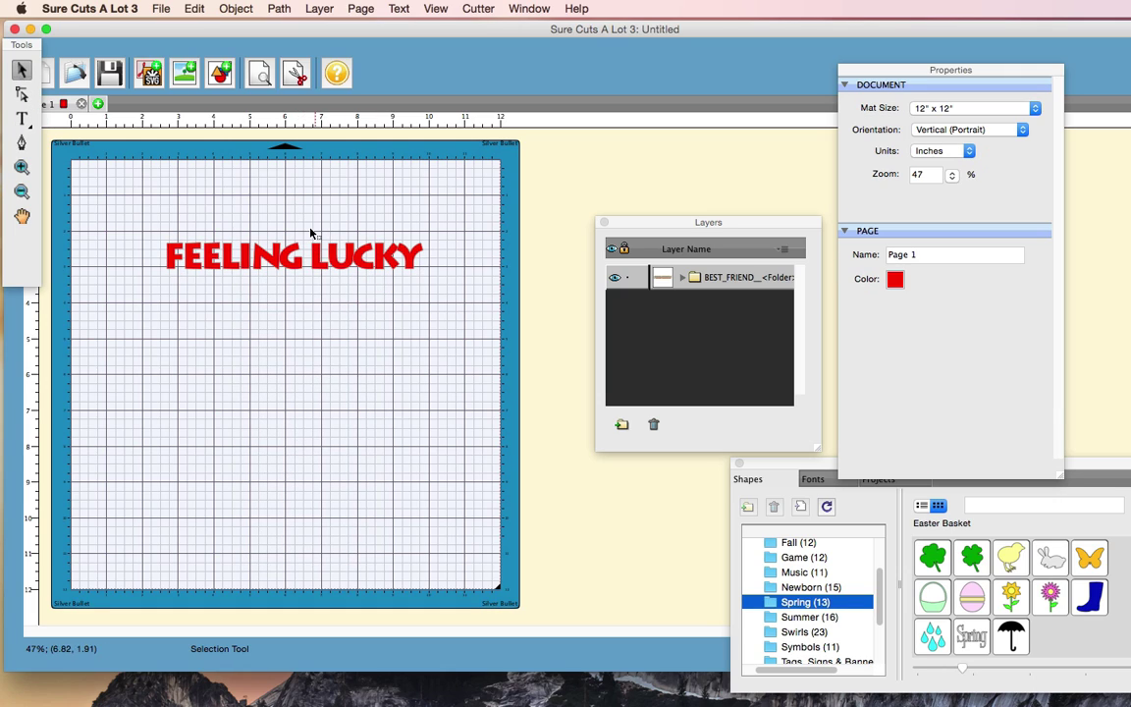
{"action": "left_click_drag", "start_coordinate": [294, 226], "coordinate": [461, 522]}
{"action": "left_click", "coordinate": [153, 230]}
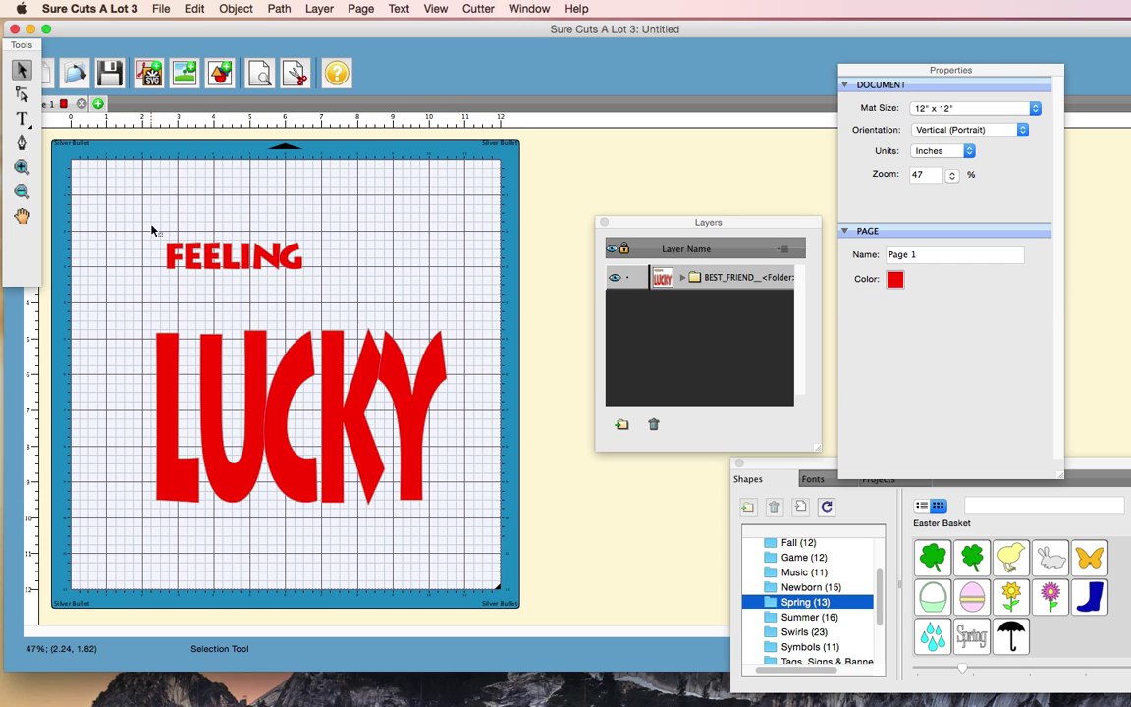
{"action": "left_click_drag", "start_coordinate": [152, 229], "coordinate": [388, 284]}
{"action": "left_click_drag", "start_coordinate": [303, 274], "coordinate": [449, 404]}
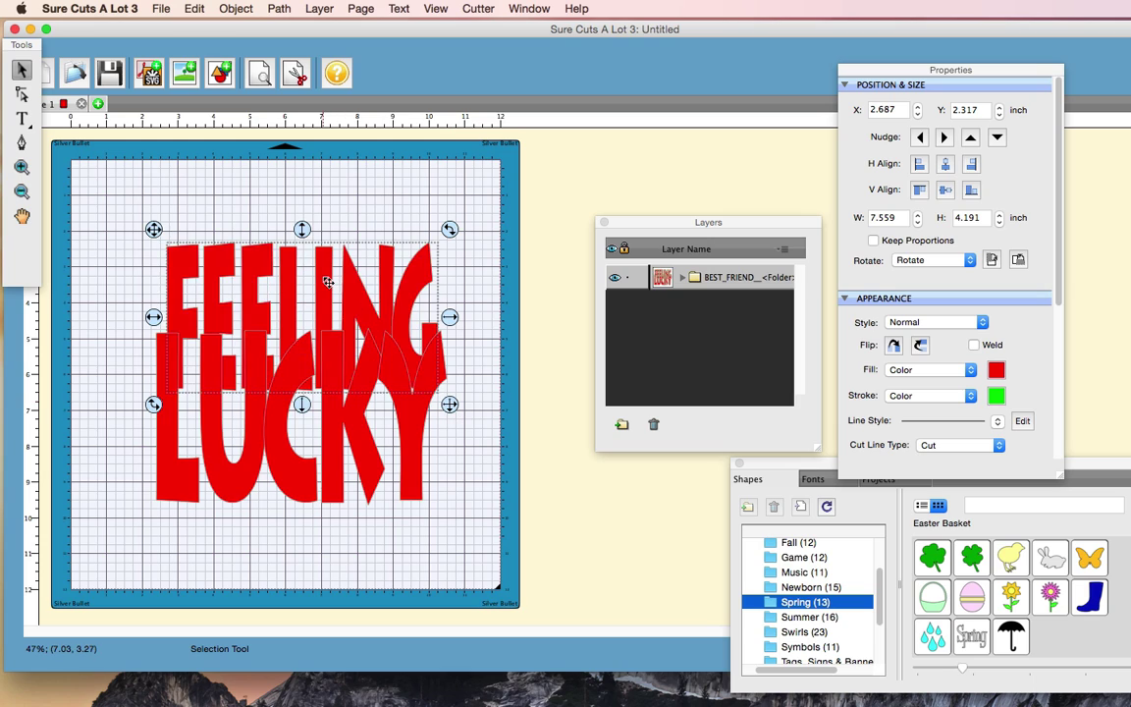
{"action": "left_click_drag", "start_coordinate": [327, 282], "coordinate": [324, 223]}
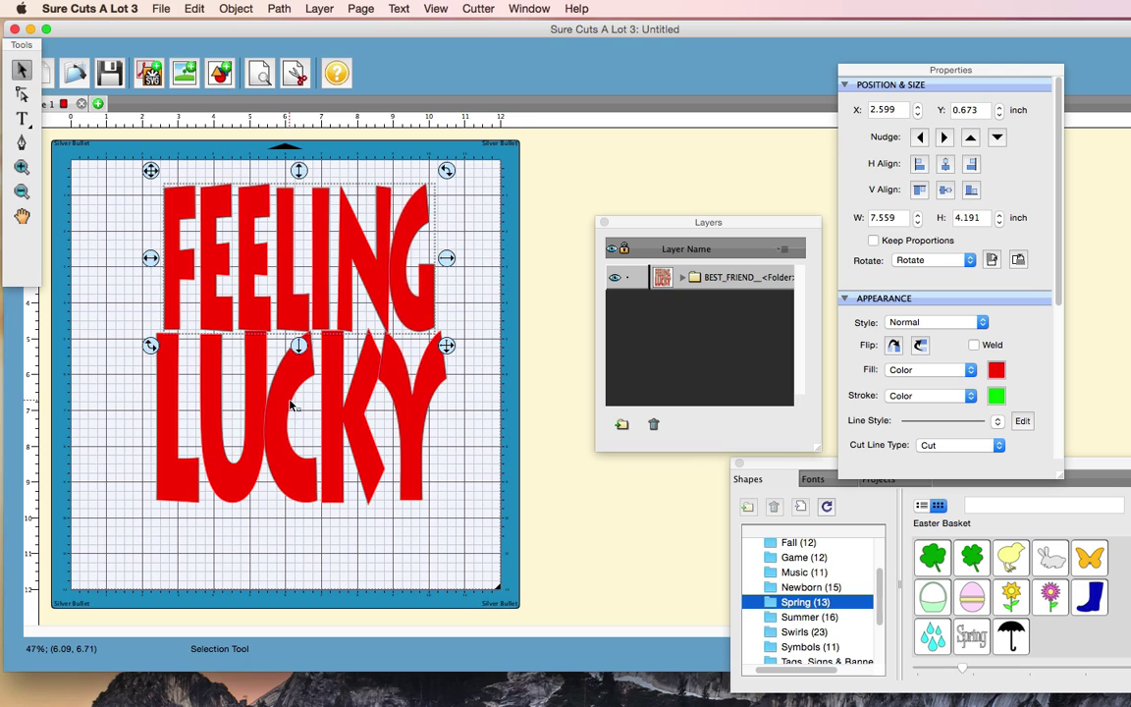
Add a Spring 3 Leaf Clover, enlarge it to 6.651 × 6.854 in, and park it right of the mat
{"action": "mouse_move", "coordinate": [937, 567]}
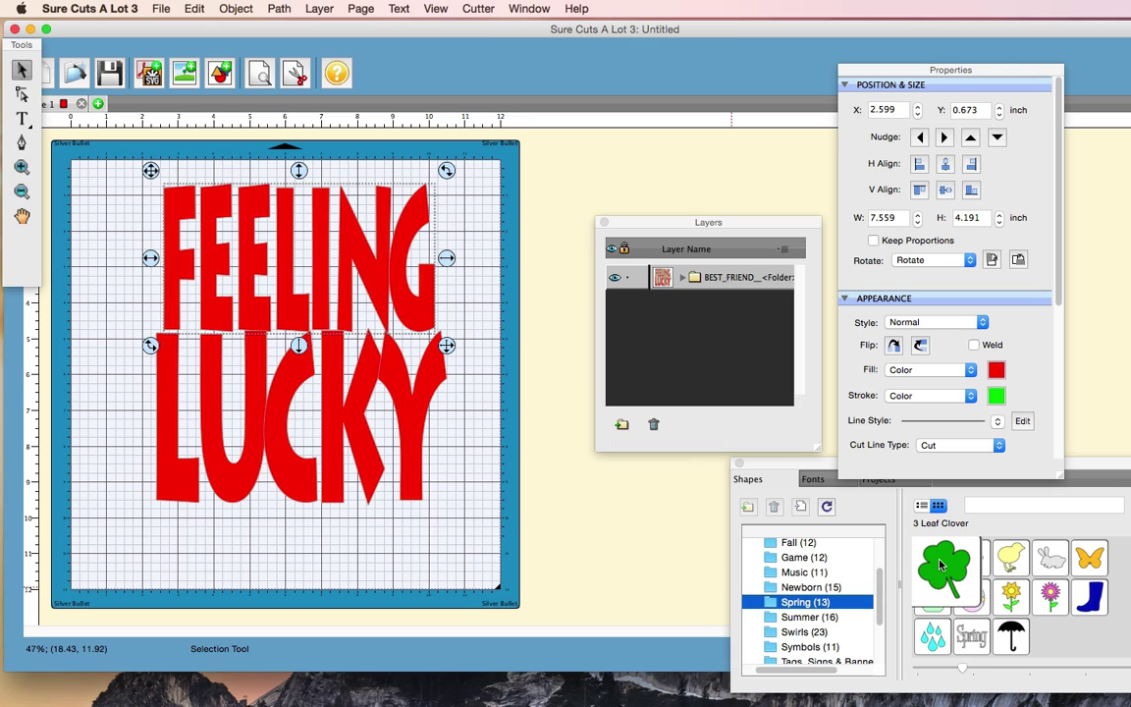
{"action": "double_click", "coordinate": [940, 565]}
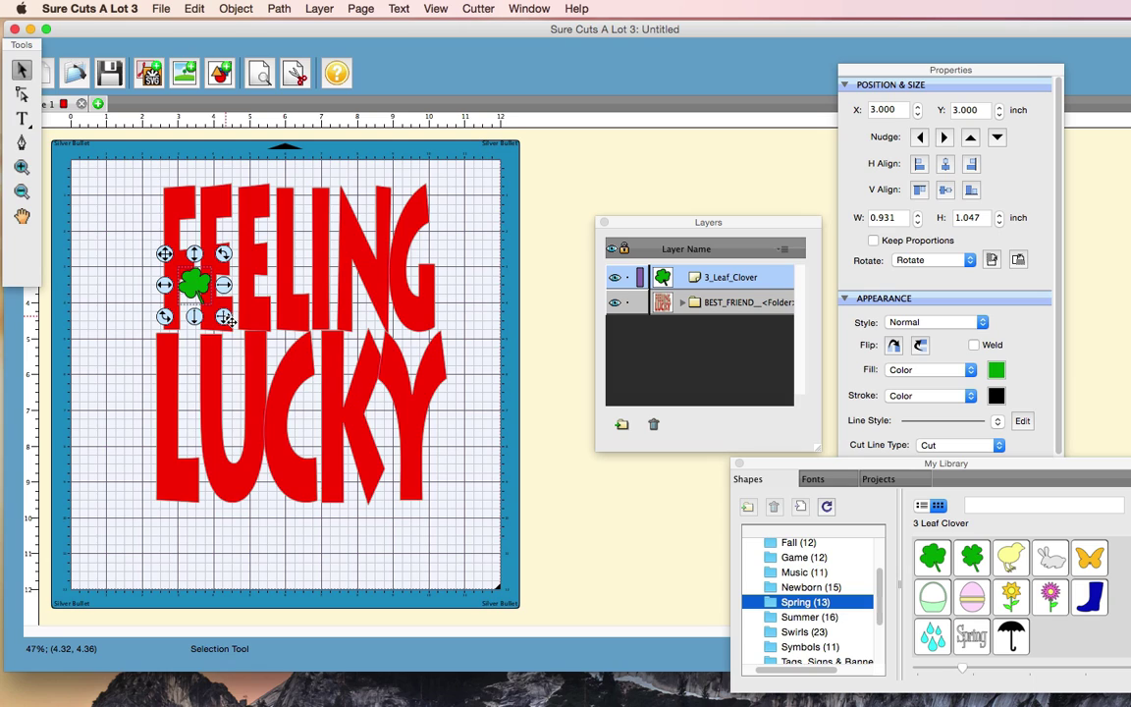
{"action": "left_click_drag", "start_coordinate": [225, 319], "coordinate": [436, 530]}
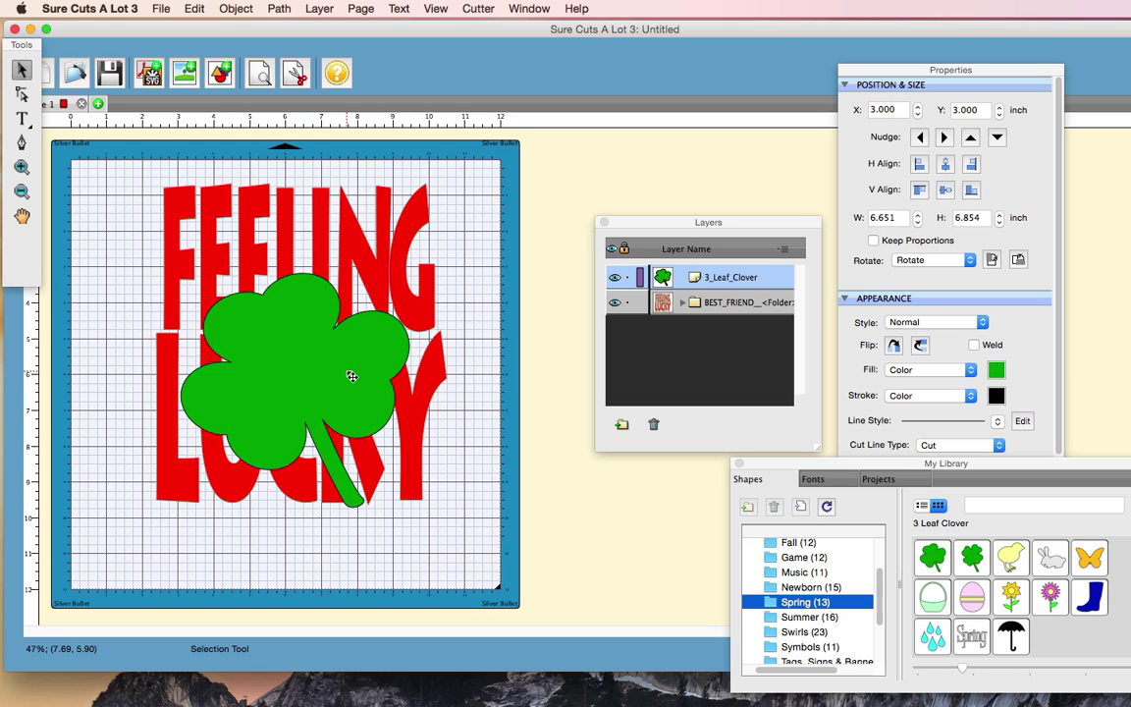
{"action": "left_click_drag", "start_coordinate": [351, 371], "coordinate": [651, 503]}
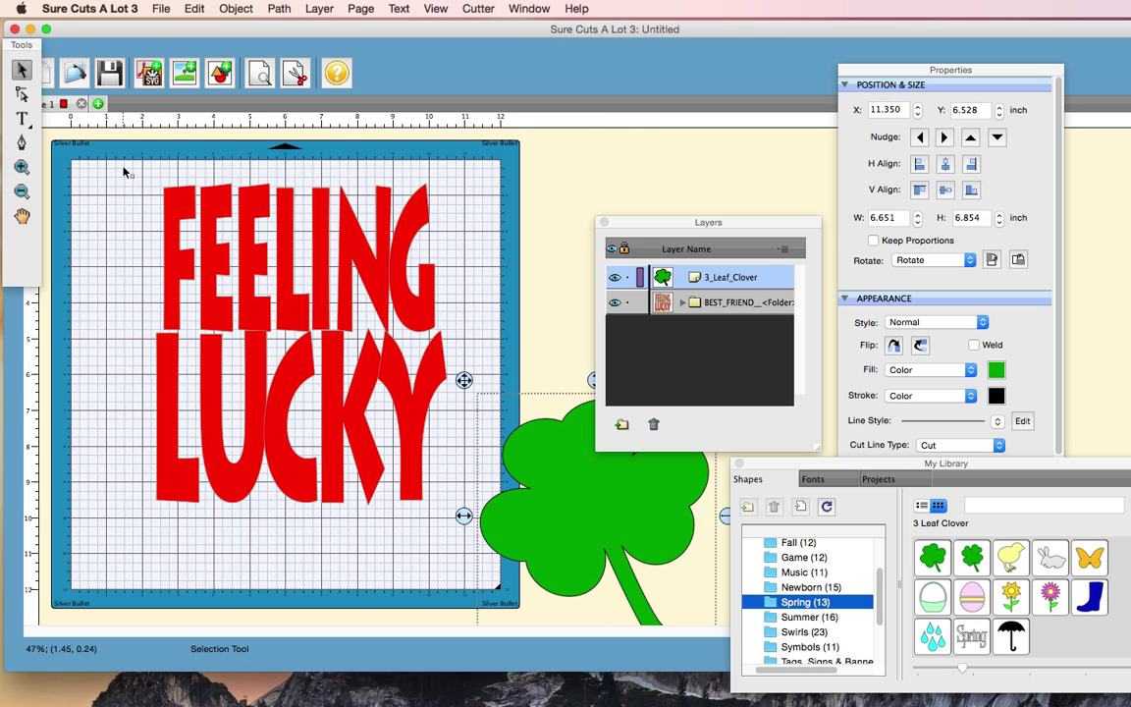
{"action": "left_click_drag", "start_coordinate": [121, 167], "coordinate": [467, 533]}
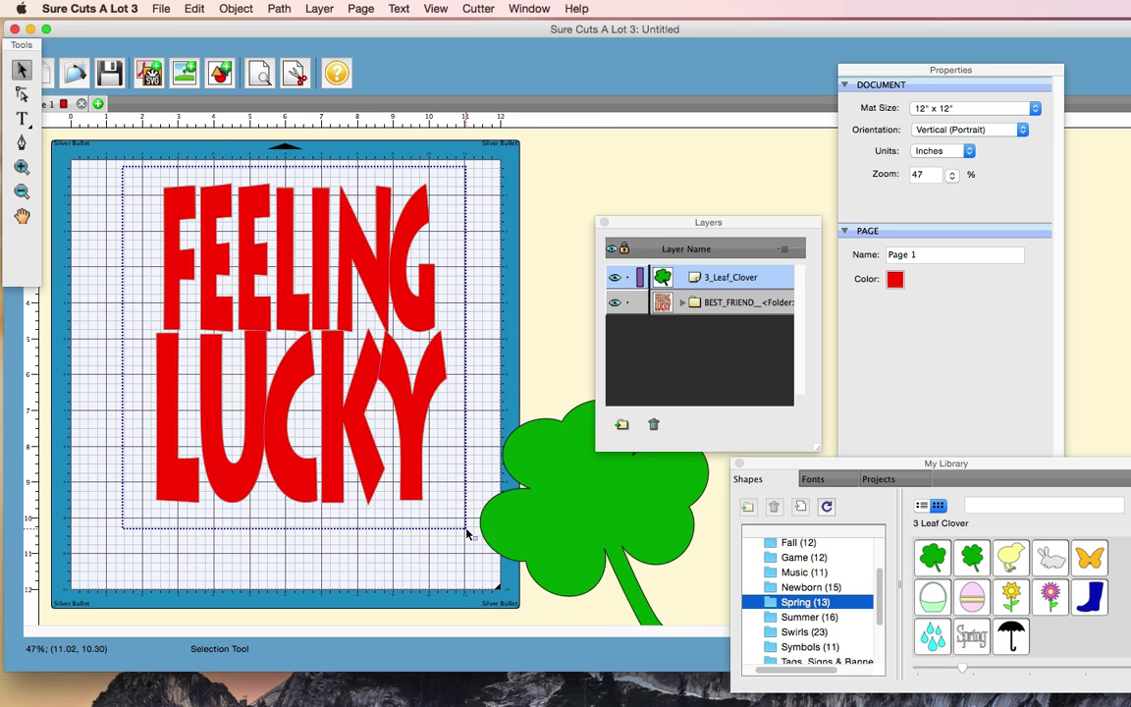
Merge all the FEELING LUCKY letters into one shape with Path > Union
{"action": "left_click_drag", "start_coordinate": [466, 533], "coordinate": [466, 533]}
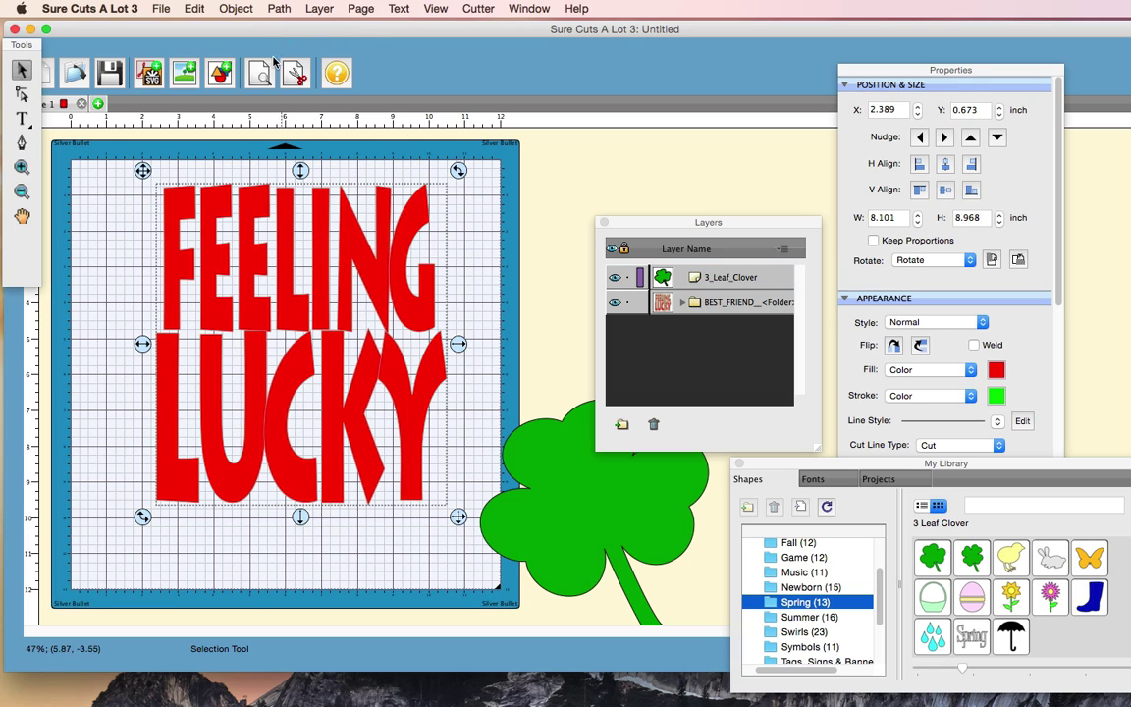
{"action": "left_click", "coordinate": [279, 8]}
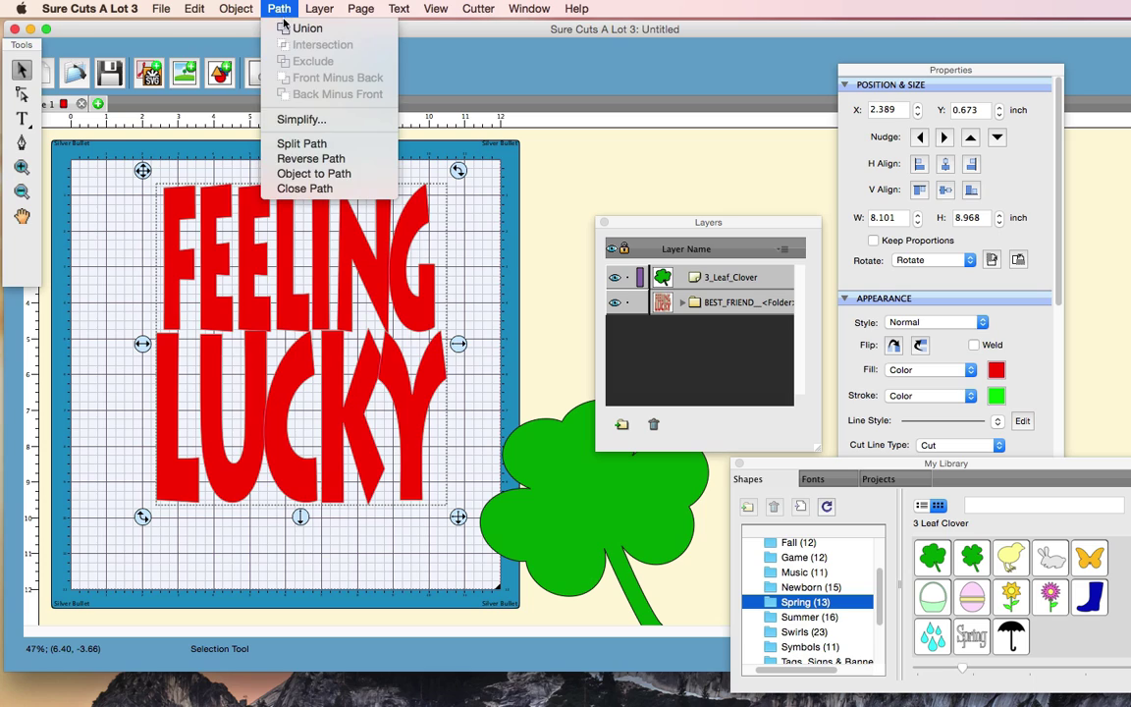
{"action": "left_click", "coordinate": [290, 29]}
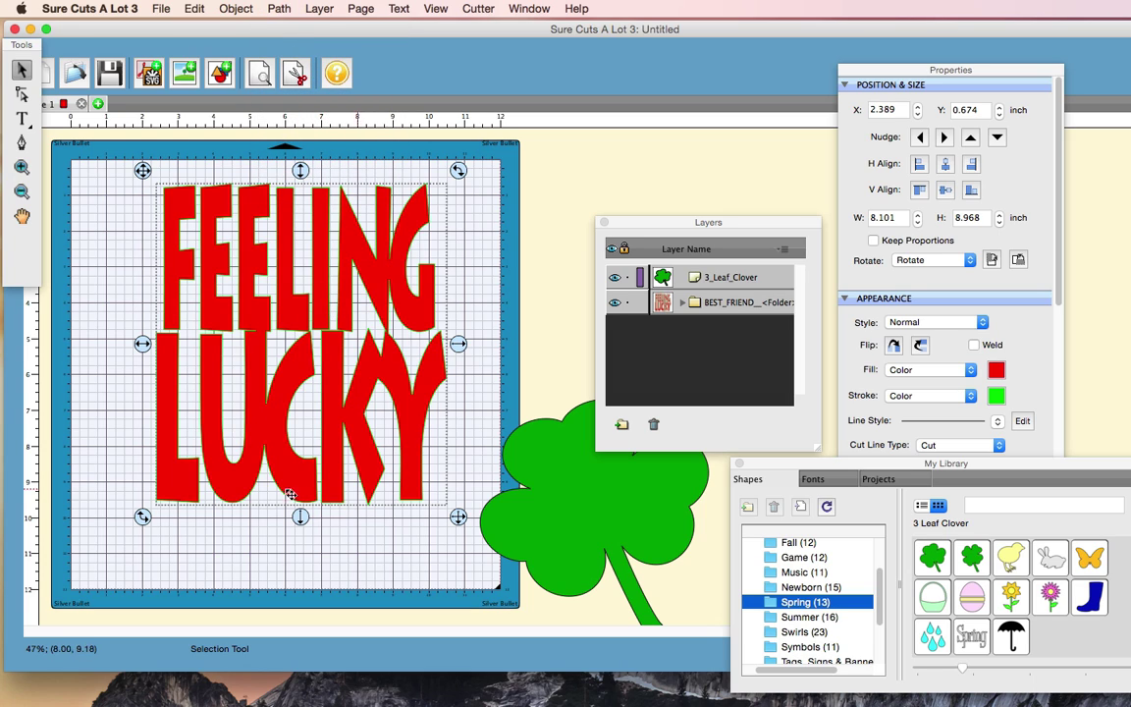
Center the clover over the lettering and select both together
{"action": "left_click_drag", "start_coordinate": [626, 526], "coordinate": [344, 361]}
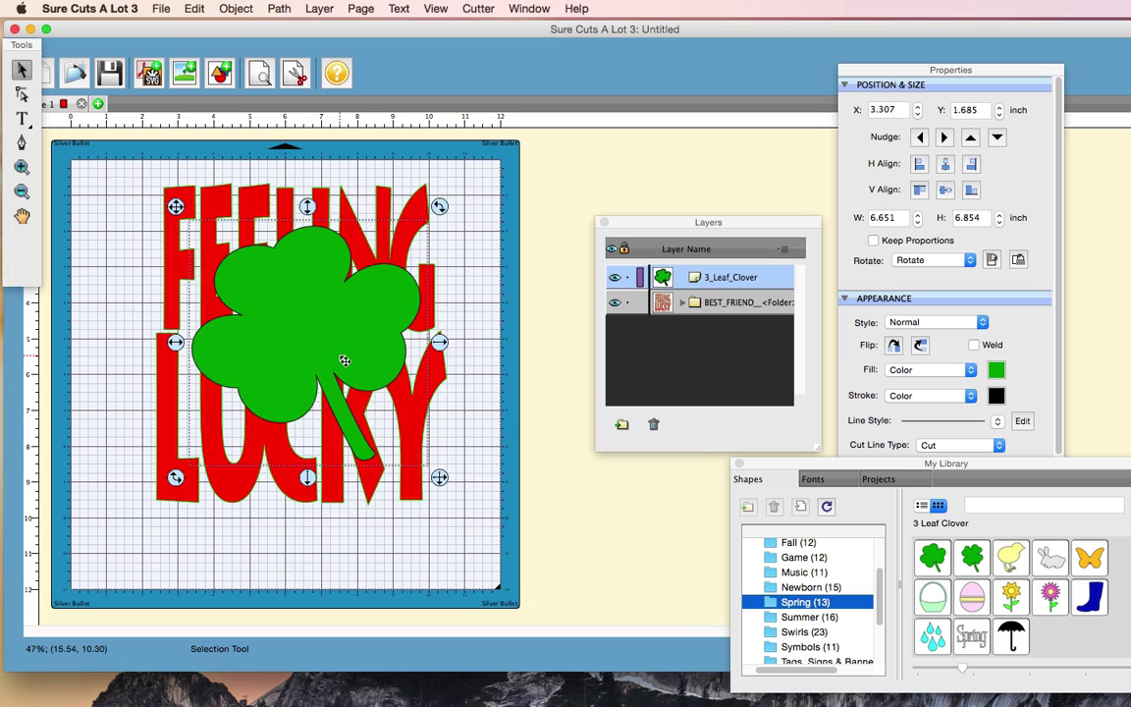
{"action": "left_click", "coordinate": [144, 181]}
{"action": "left_click_drag", "start_coordinate": [145, 176], "coordinate": [461, 491]}
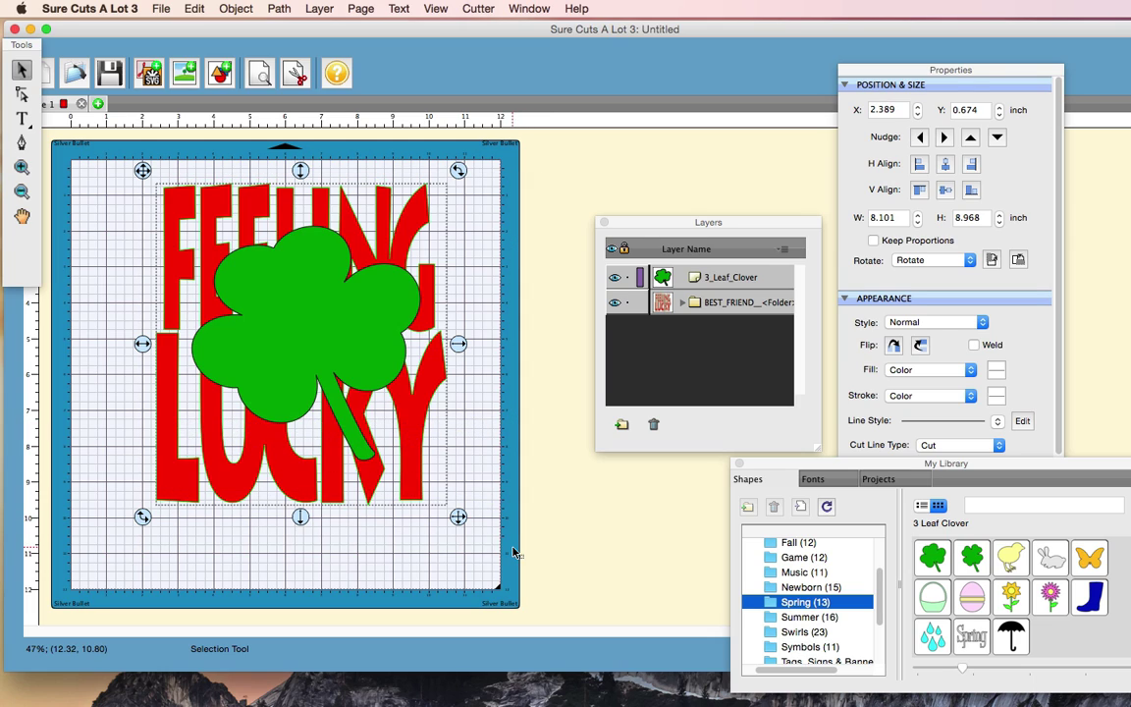
Copy the lettering and clover, then cut the clover out of the lettering with Back Minus Front
{"action": "left_click", "coordinate": [193, 10]}
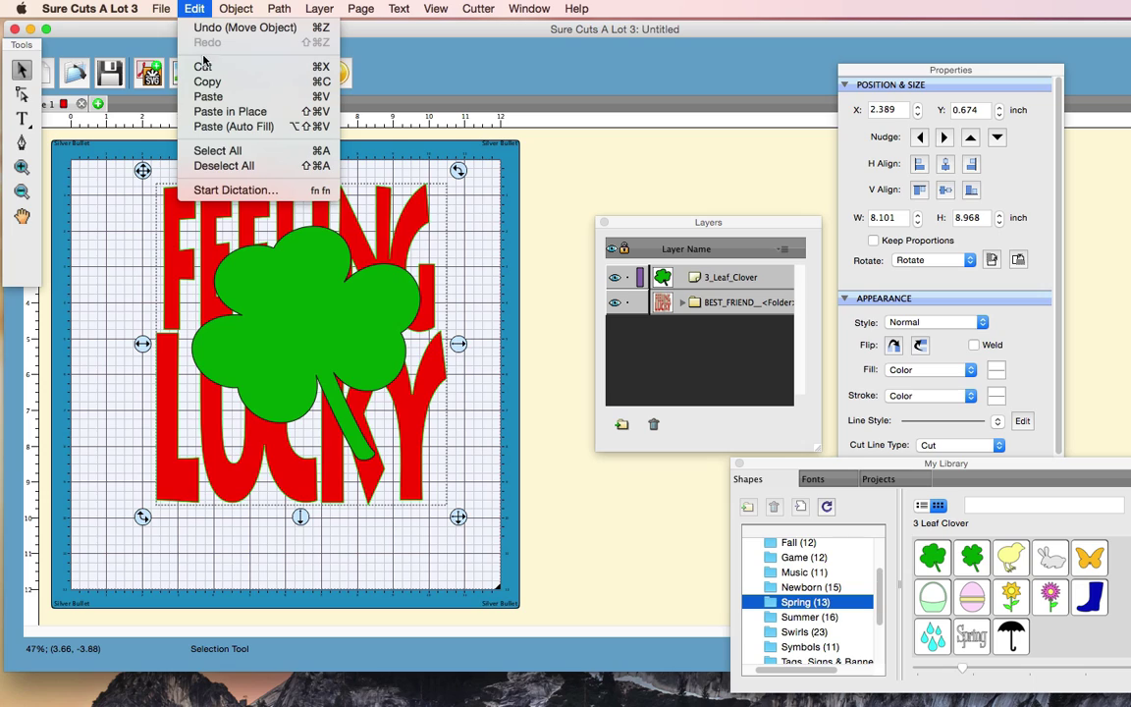
{"action": "left_click", "coordinate": [206, 83]}
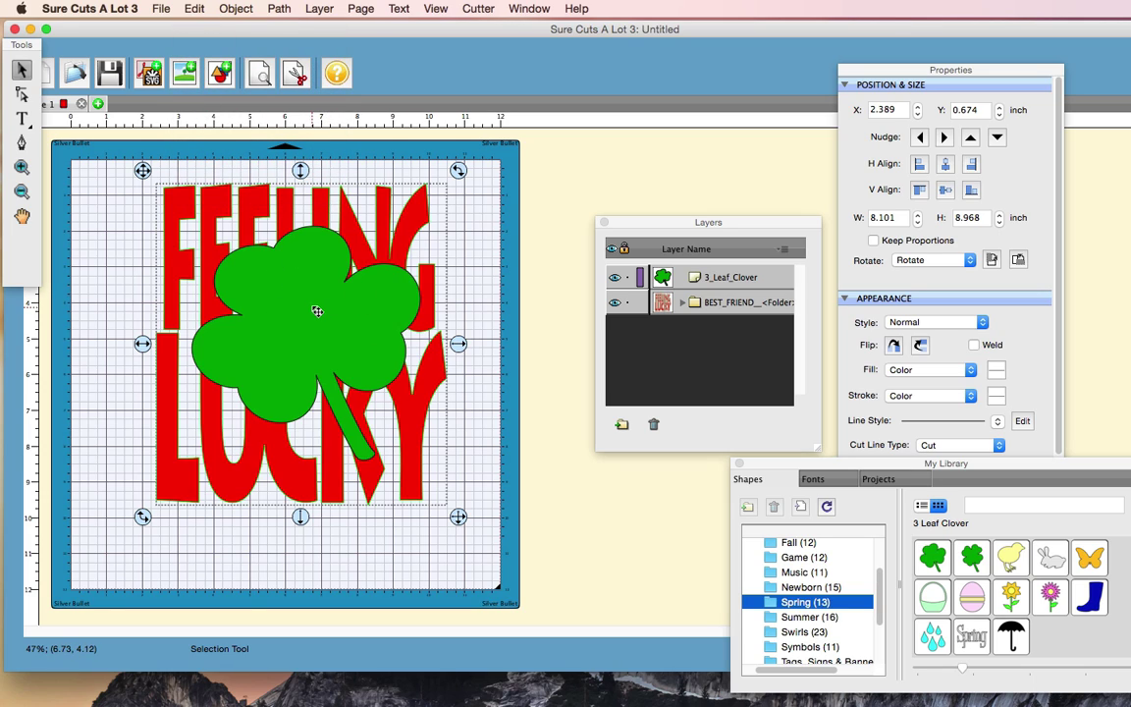
{"action": "left_click", "coordinate": [278, 10]}
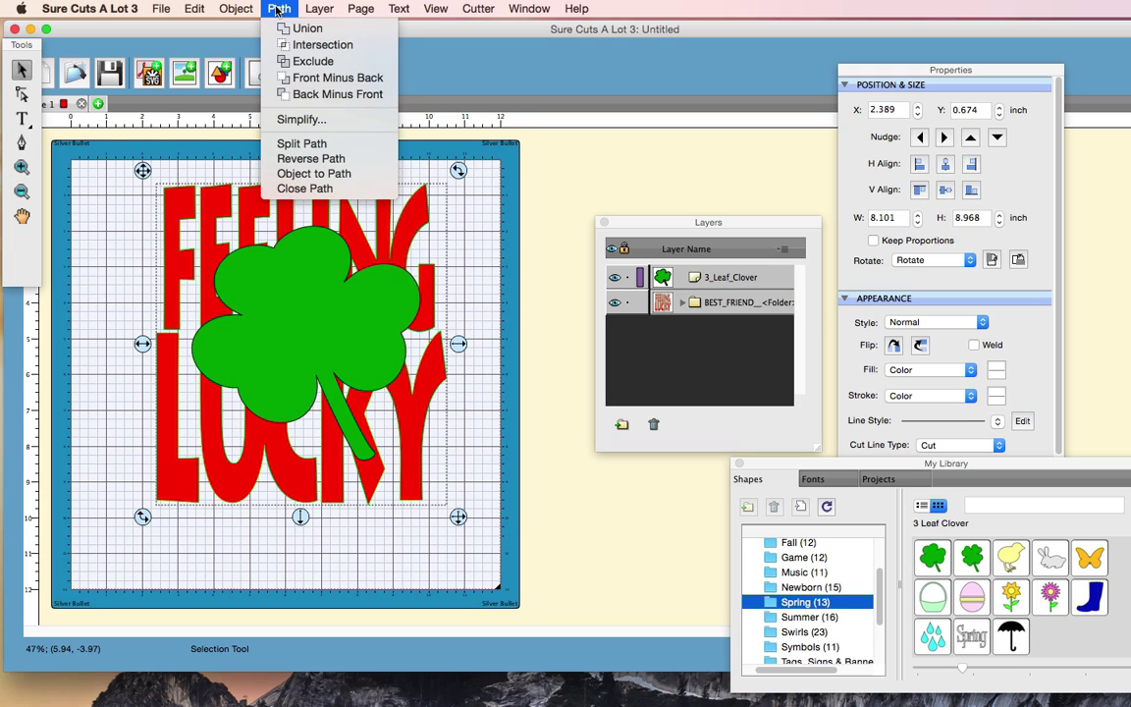
{"action": "left_click", "coordinate": [304, 95]}
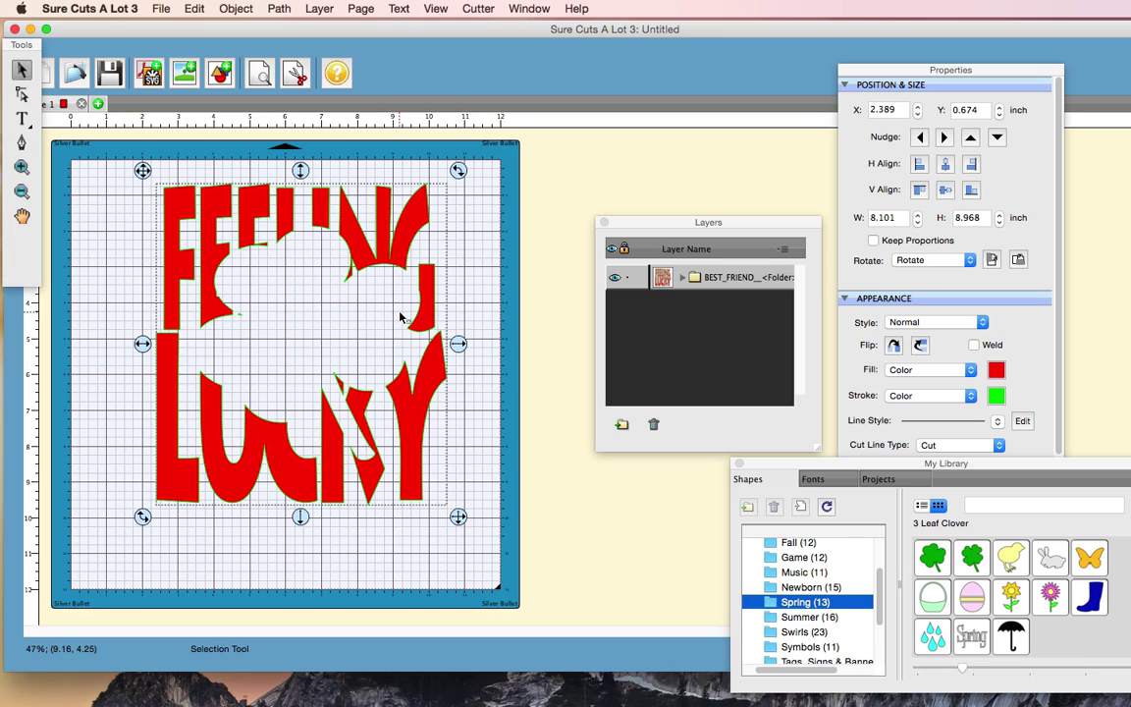
Paste the clover and lettering in place, then select the F_<text>_(1) and 3_Leaf_Clover_(1) layers
{"action": "left_click", "coordinate": [195, 9]}
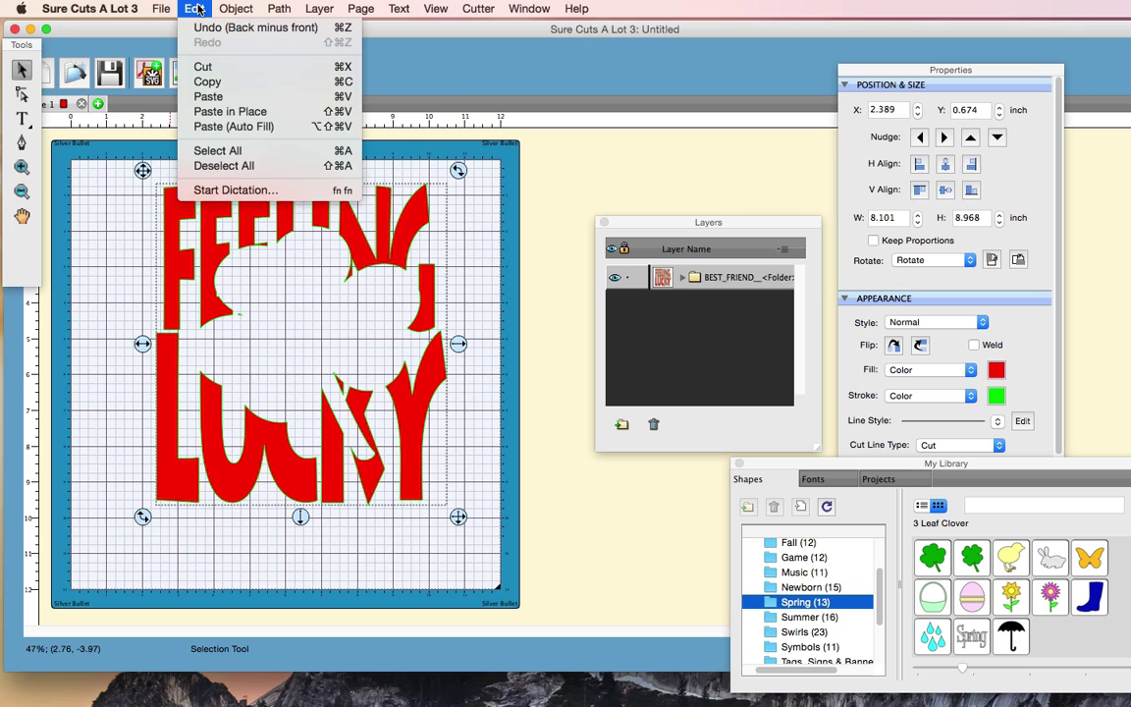
{"action": "left_click", "coordinate": [231, 112]}
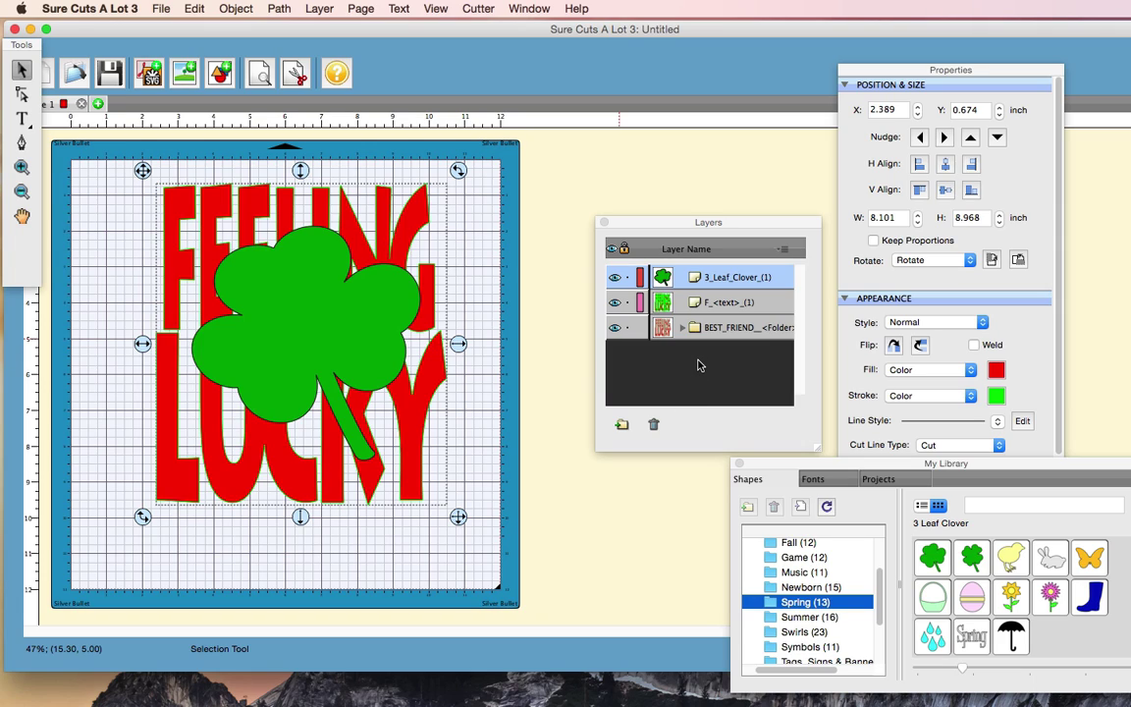
{"action": "left_click", "coordinate": [713, 305]}
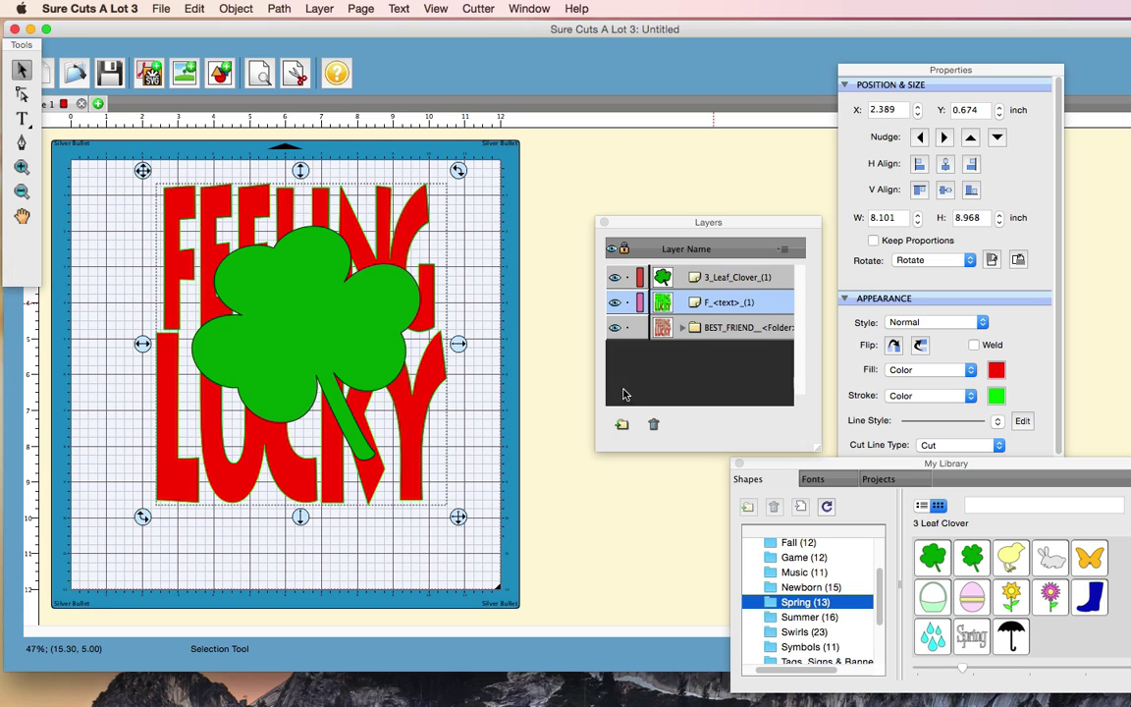
{"action": "left_click", "coordinate": [479, 412]}
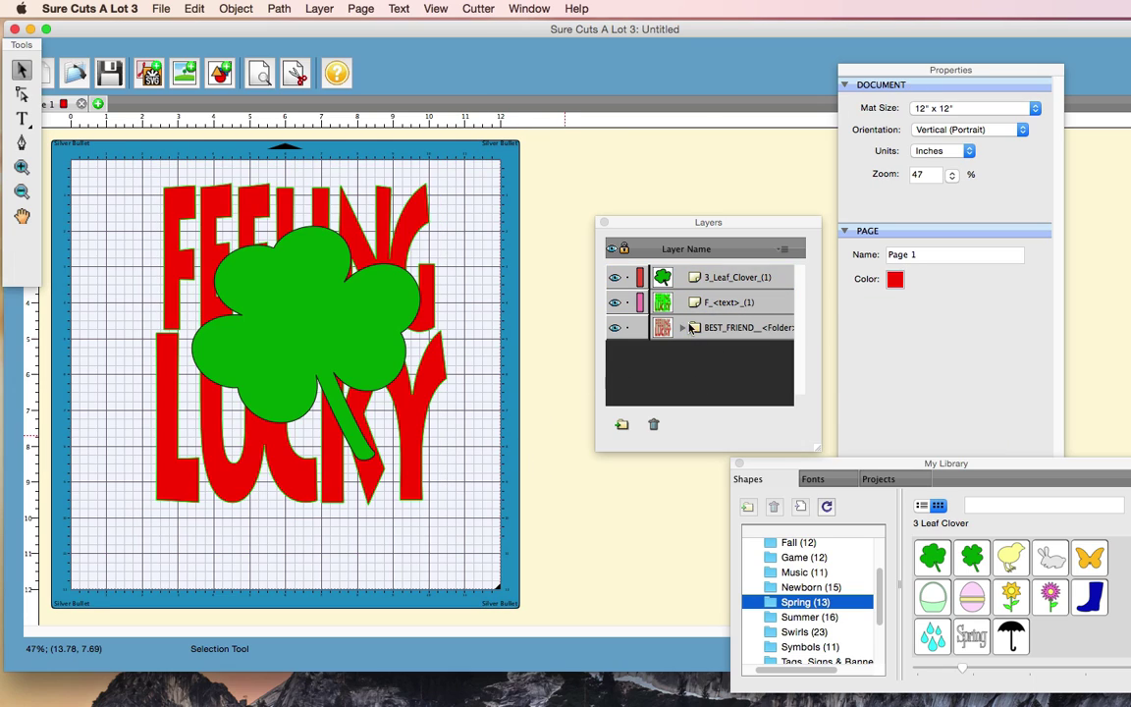
{"action": "left_click", "coordinate": [713, 307]}
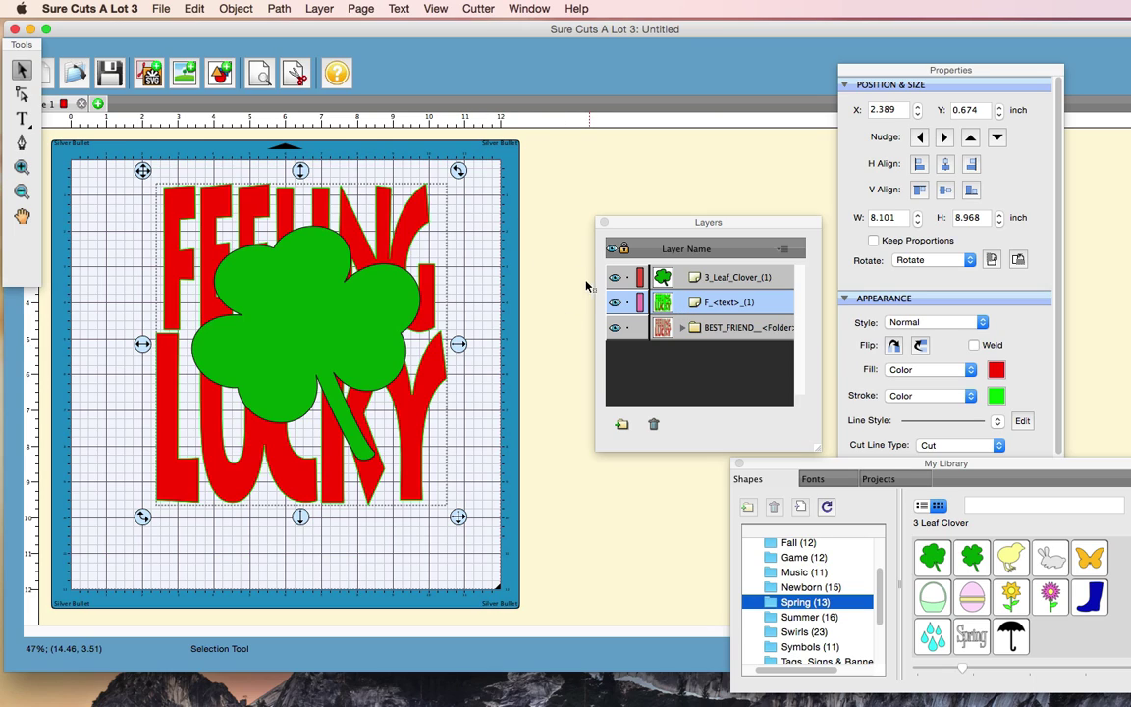
{"action": "left_click", "coordinate": [311, 298]}
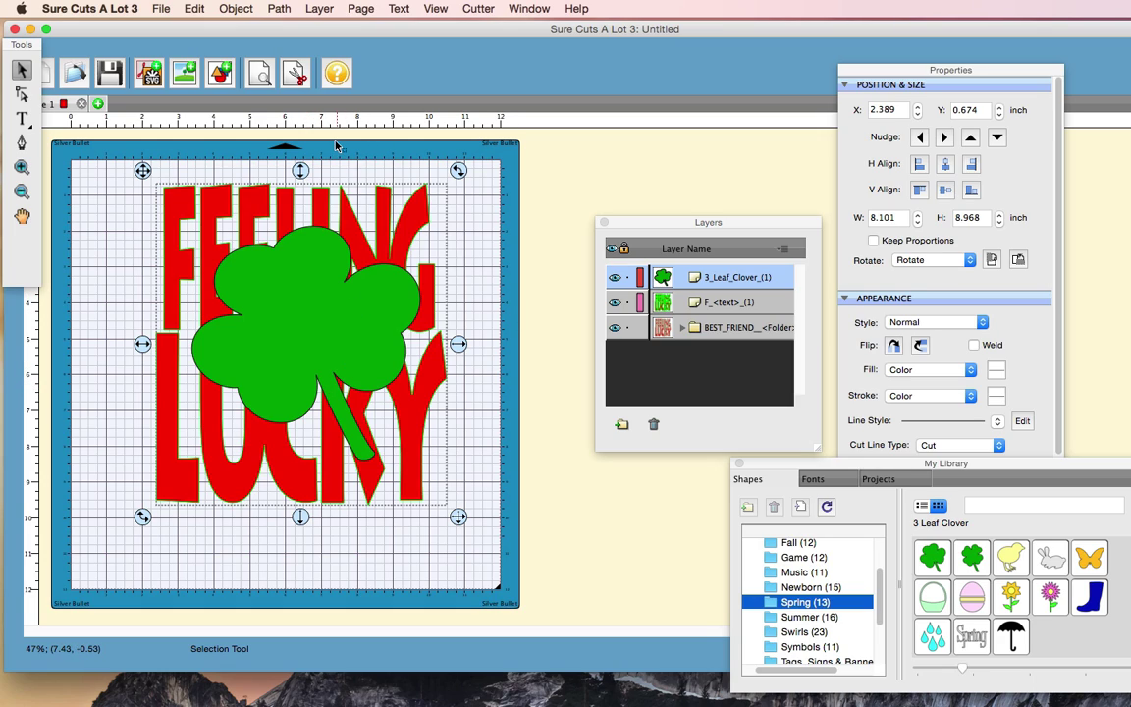
Intersect the clover with the lettering copy, leaving a 6.158 × 6.544 in clover-shaped piece
{"action": "left_click", "coordinate": [281, 10]}
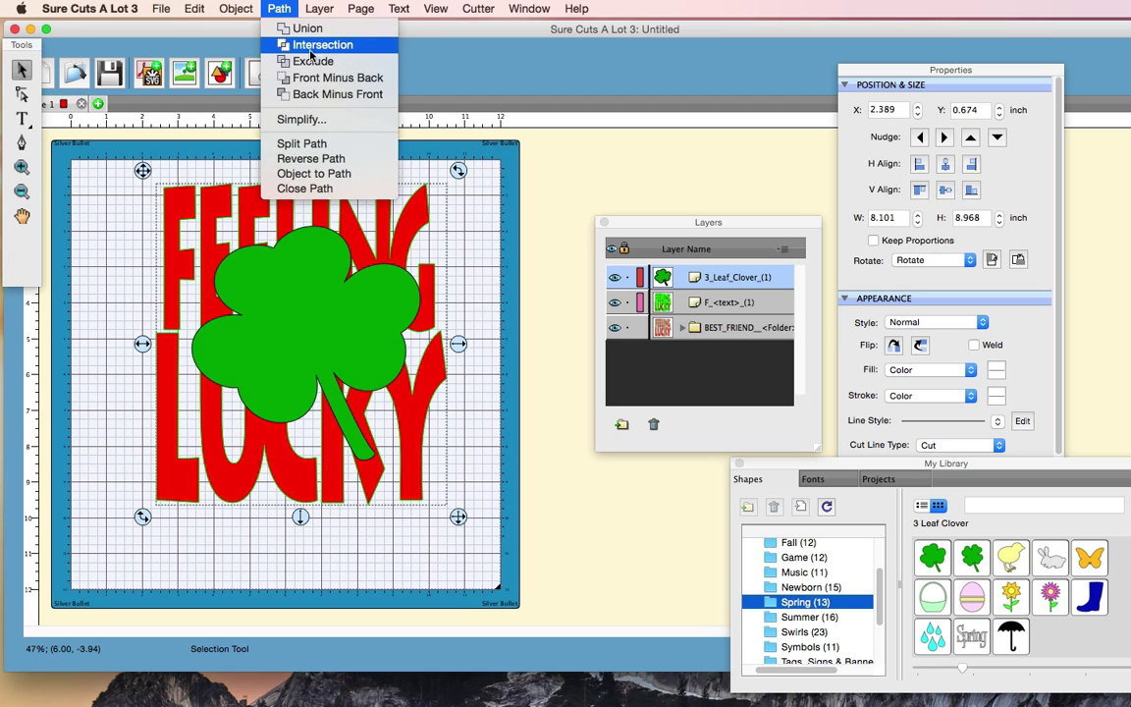
{"action": "left_click", "coordinate": [312, 46]}
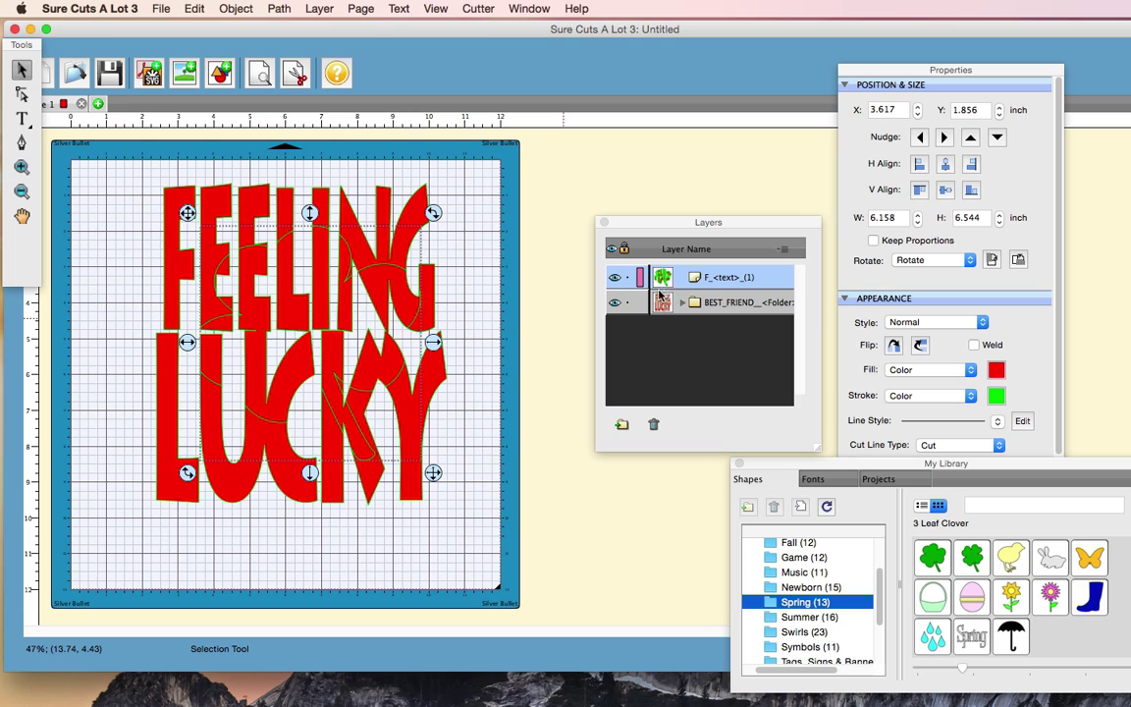
Fill the clover-shaped lettering piece with the Fern crayon green, then deselect it
{"action": "left_click", "coordinate": [998, 379]}
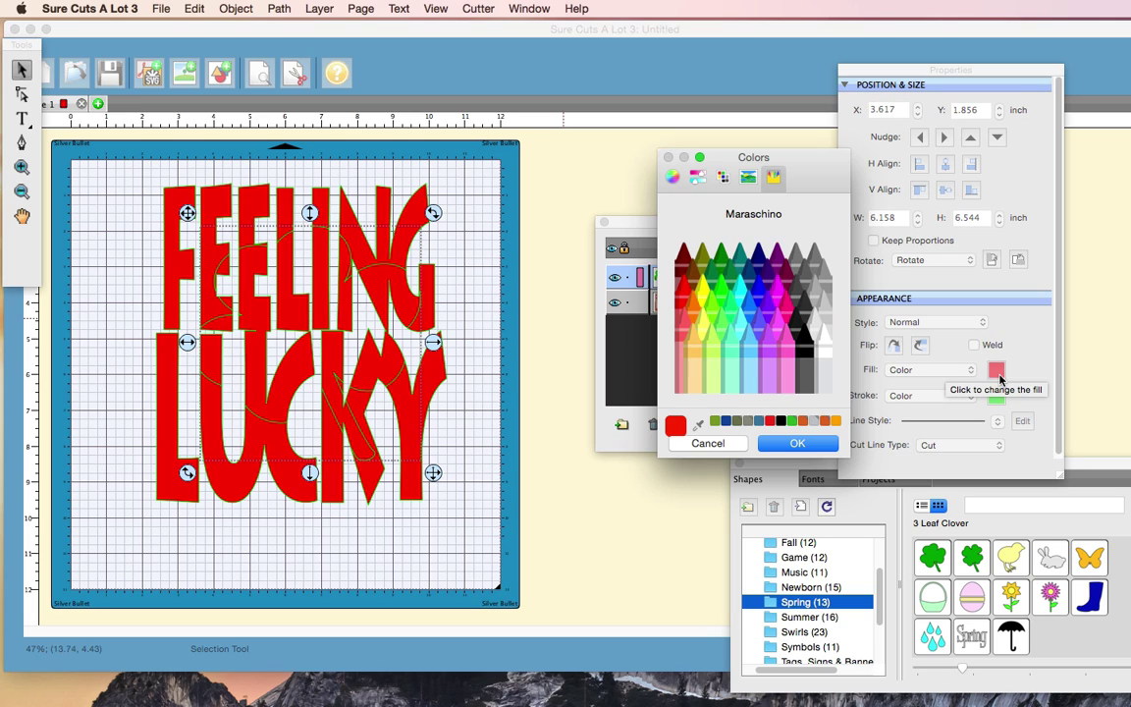
{"action": "left_click", "coordinate": [702, 283]}
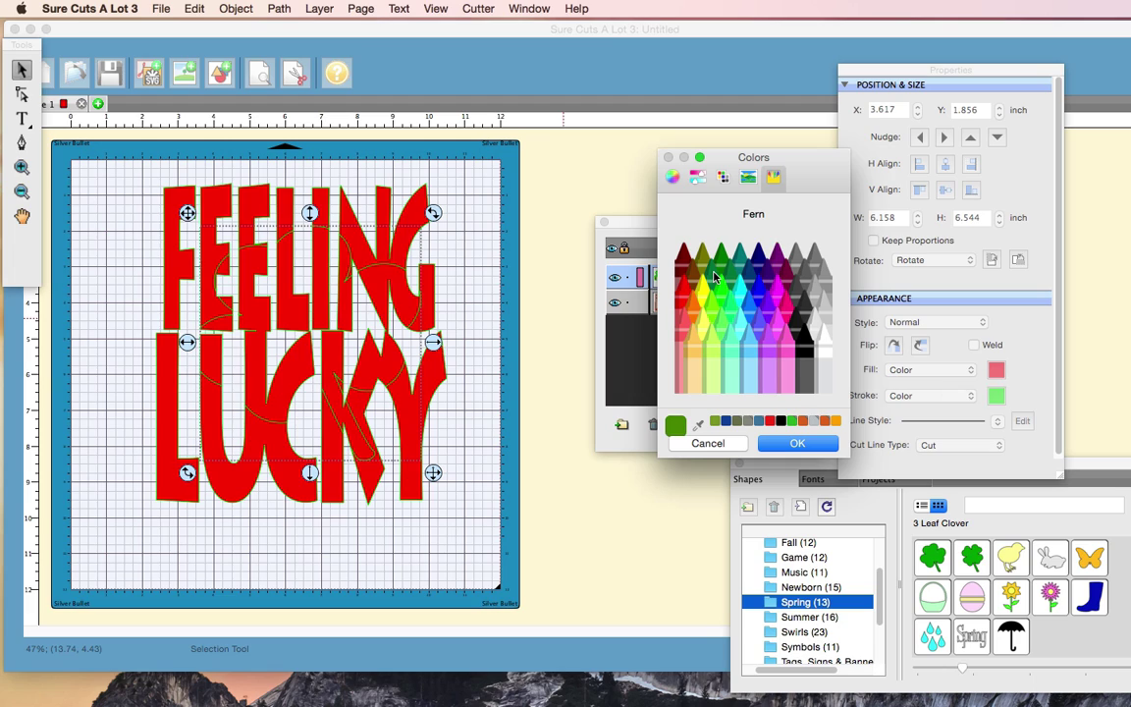
{"action": "left_click", "coordinate": [798, 443]}
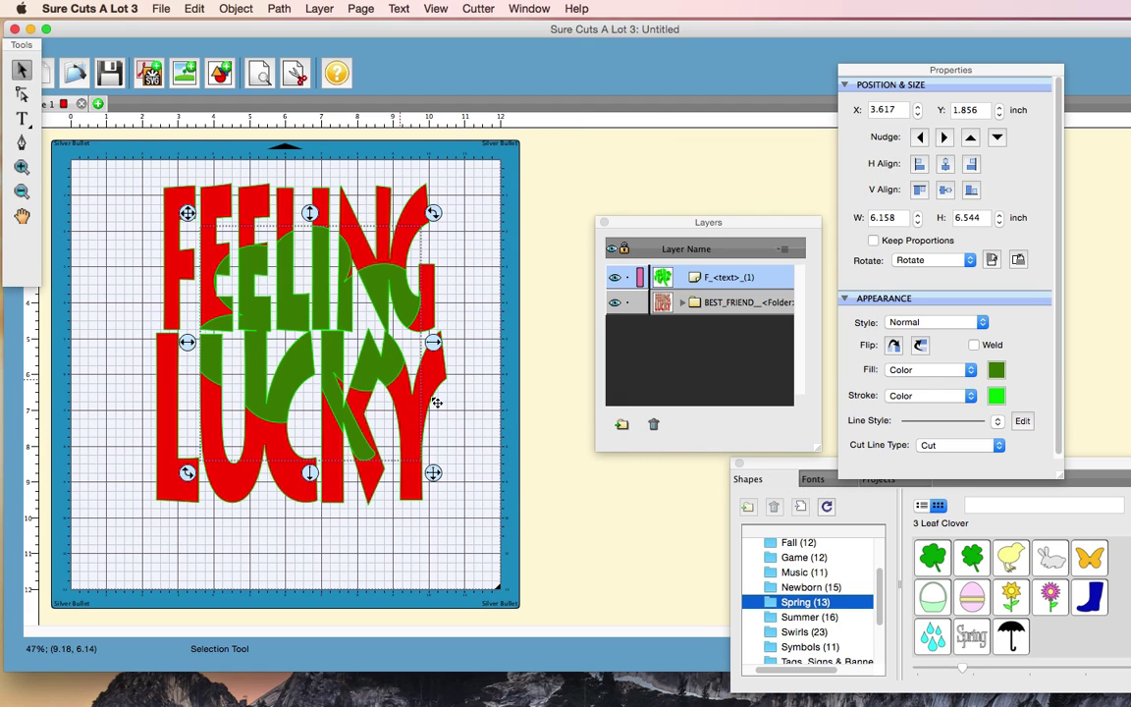
{"action": "left_click", "coordinate": [540, 422]}
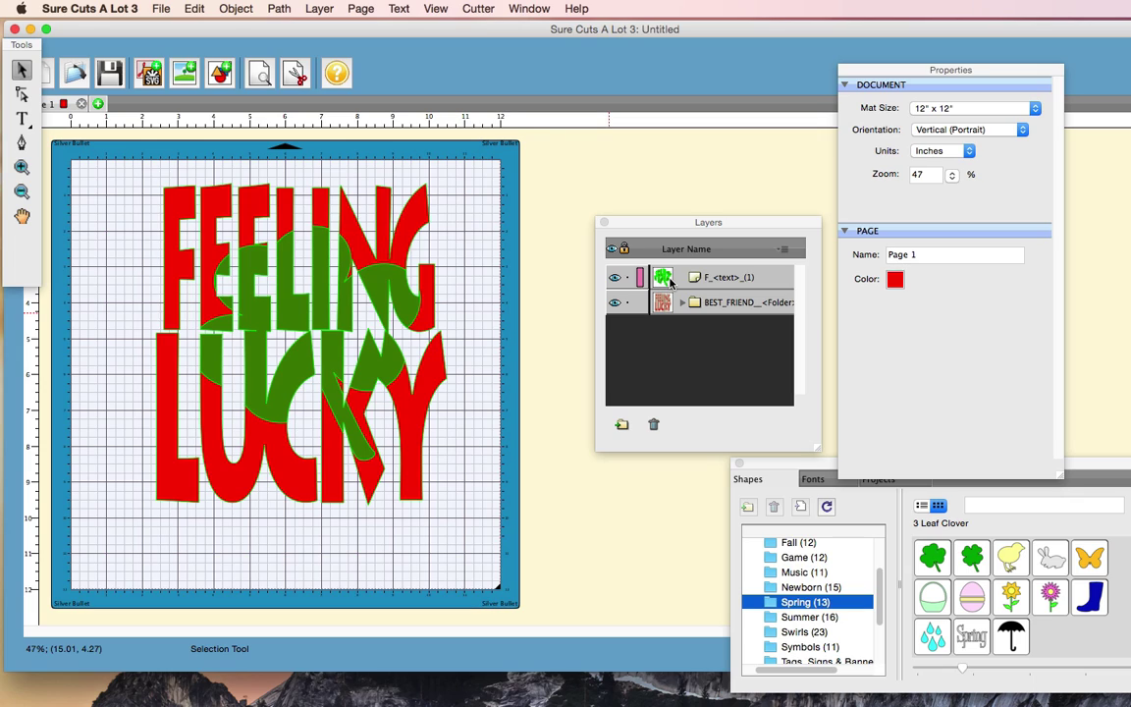
Choose Appearance > Add Shadow Layer for the green clover lettering
{"action": "right_click", "coordinate": [382, 279]}
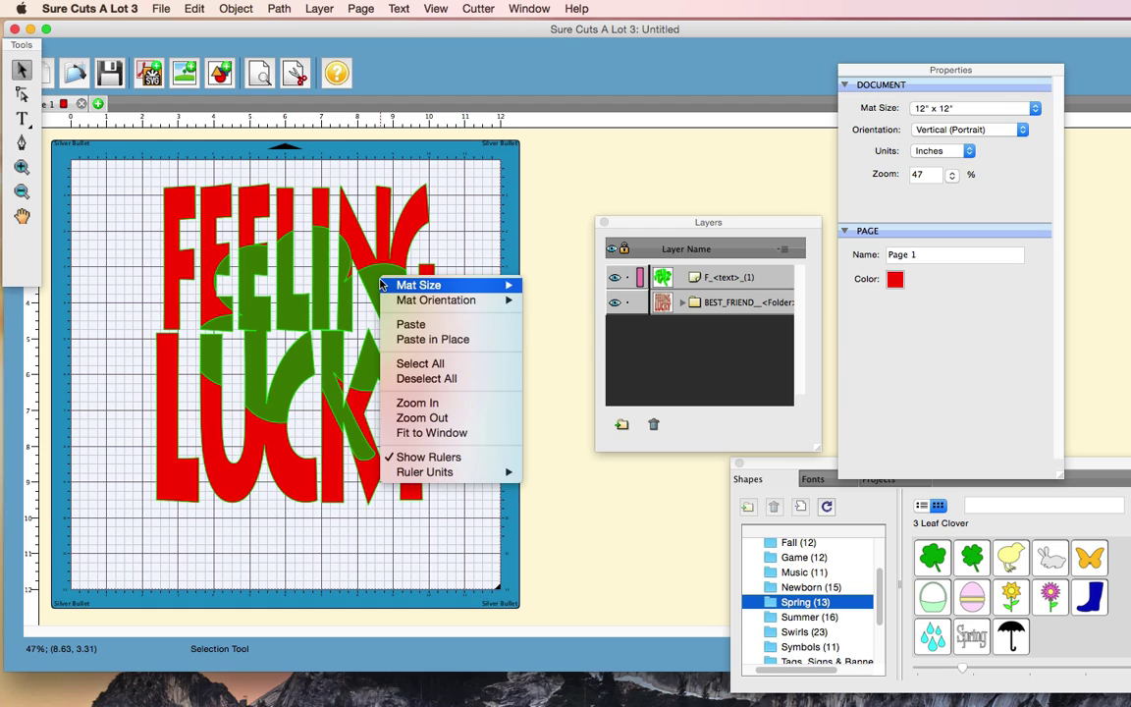
{"action": "left_click", "coordinate": [337, 265]}
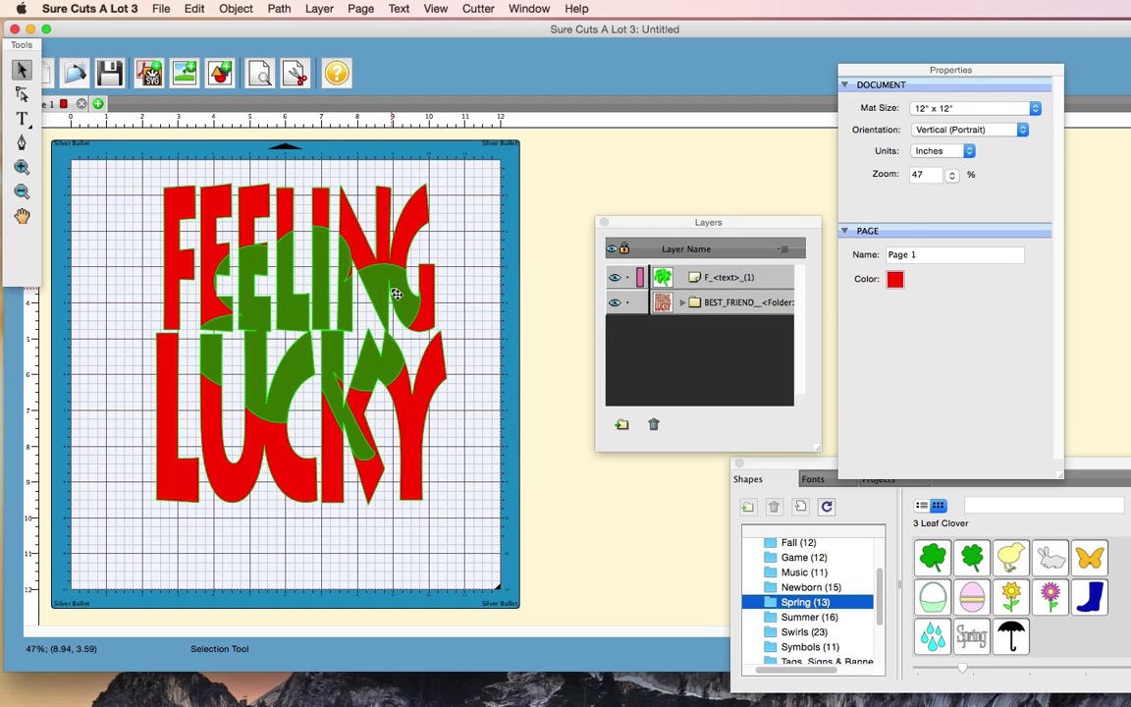
{"action": "left_click", "coordinate": [363, 265]}
{"action": "right_click", "coordinate": [386, 292]}
{"action": "mouse_move", "coordinate": [429, 328]}
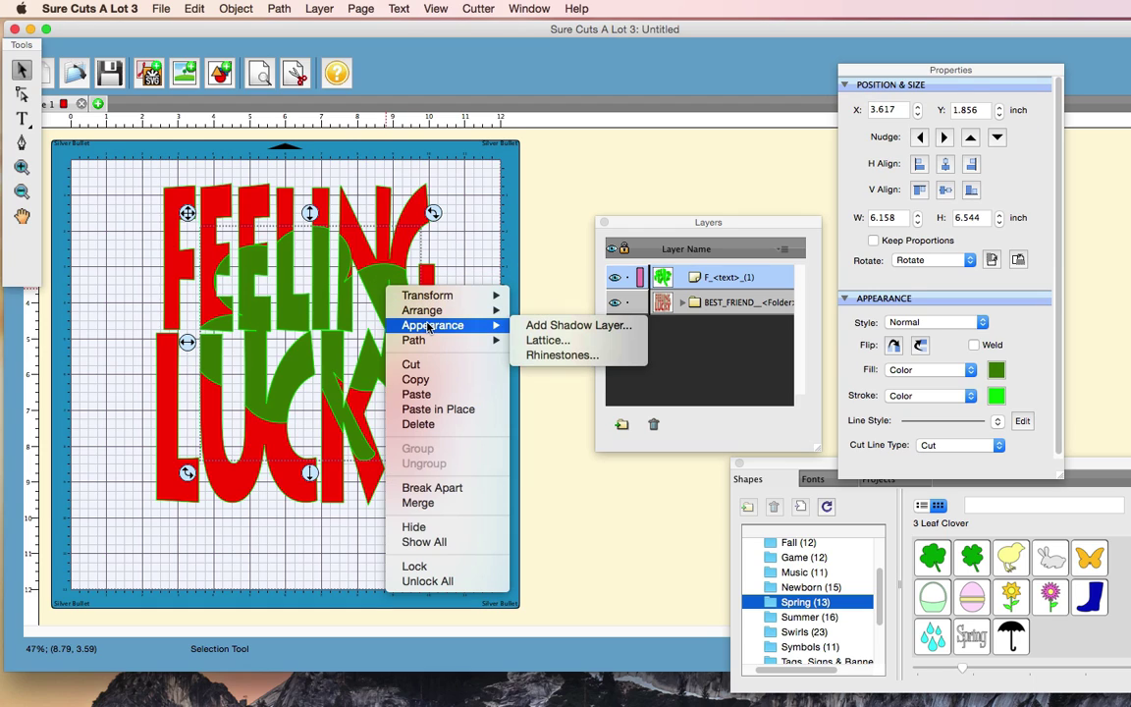
{"action": "left_click", "coordinate": [555, 326]}
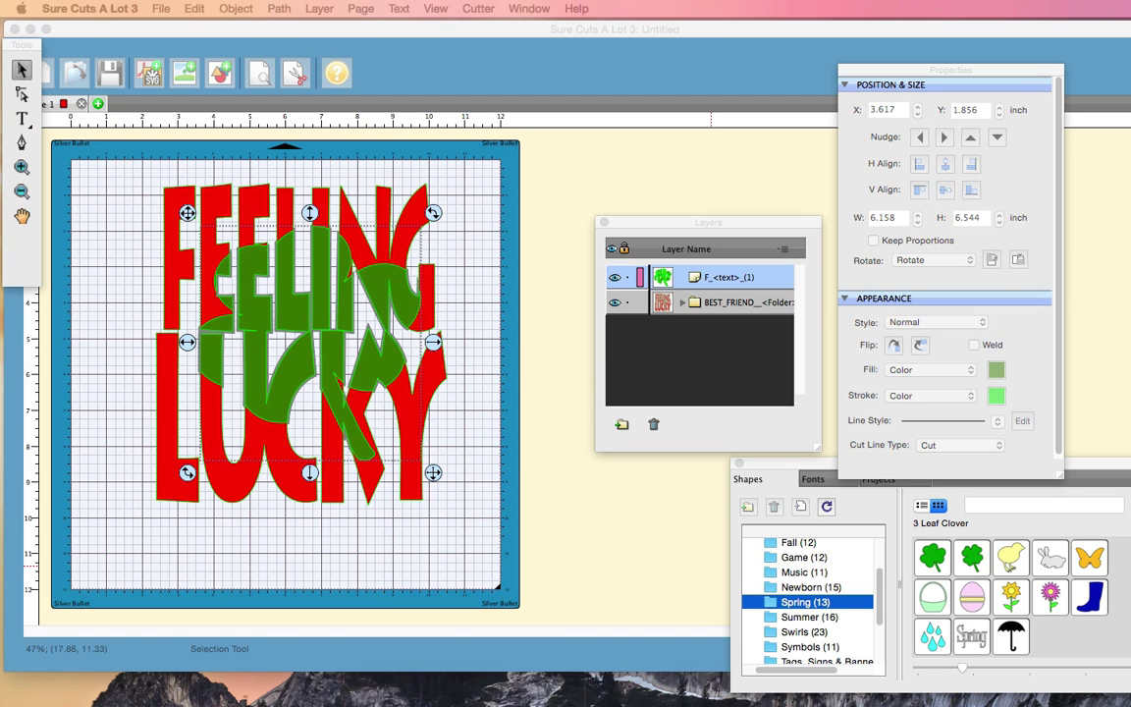
Make the shadow an inset shadow of size 1.50 and create the layer
{"action": "left_click_drag", "start_coordinate": [699, 586], "coordinate": [687, 373]}
{"action": "left_click", "coordinate": [526, 424]}
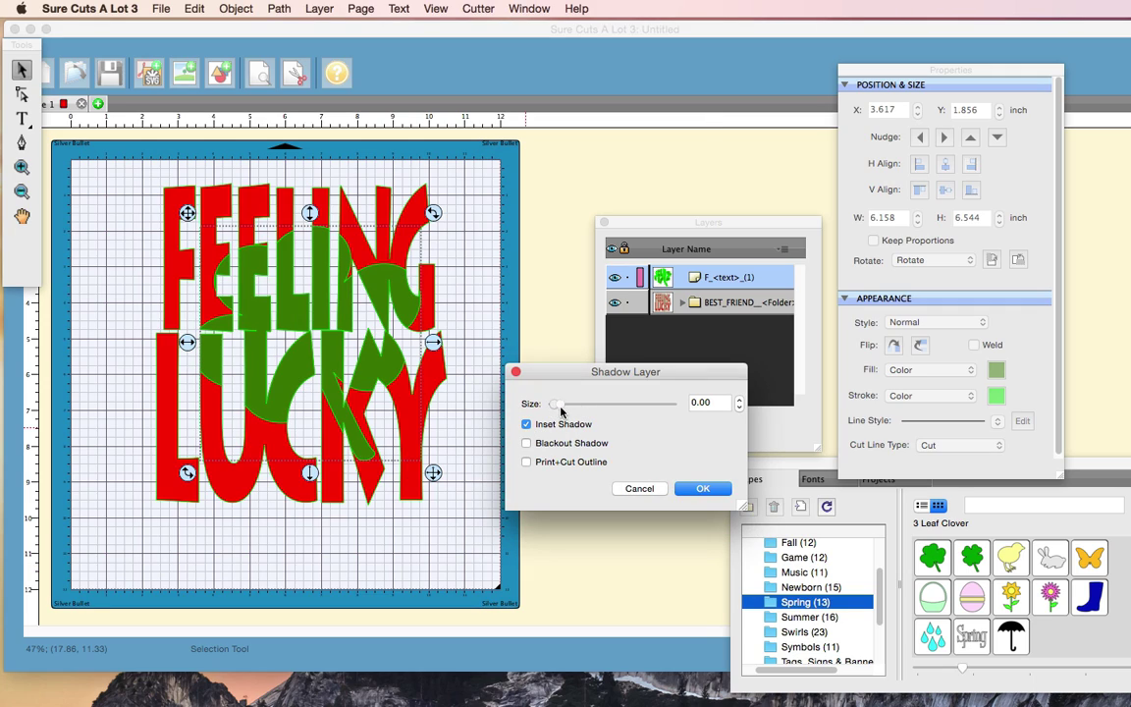
{"action": "left_click_drag", "start_coordinate": [554, 404], "coordinate": [560, 403]}
{"action": "left_click", "coordinate": [738, 399]}
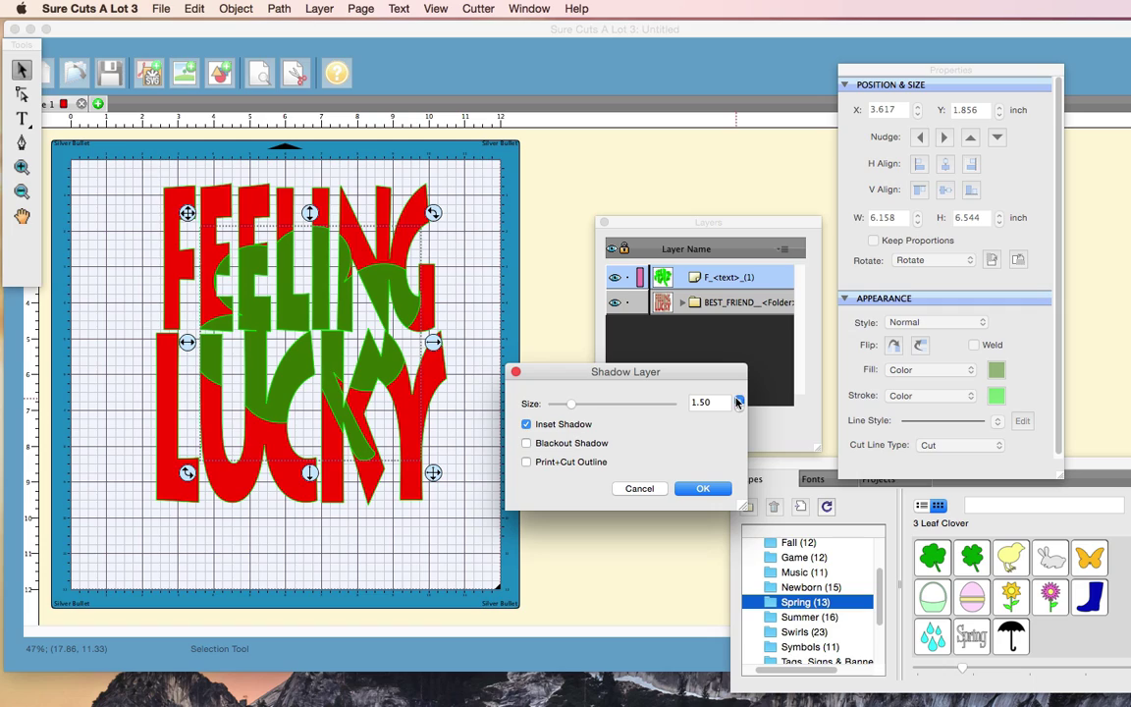
{"action": "left_click", "coordinate": [737, 399]}
{"action": "left_click", "coordinate": [738, 405]}
{"action": "left_click", "coordinate": [738, 406]}
{"action": "left_click", "coordinate": [738, 399]}
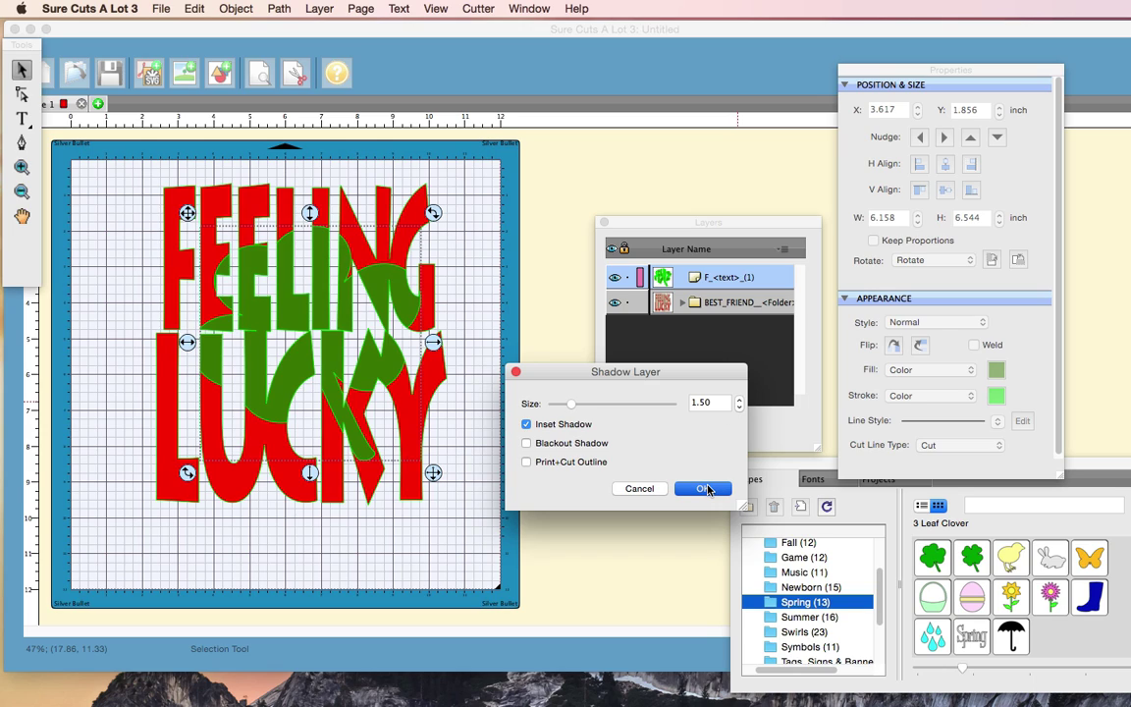
{"action": "left_click", "coordinate": [706, 488]}
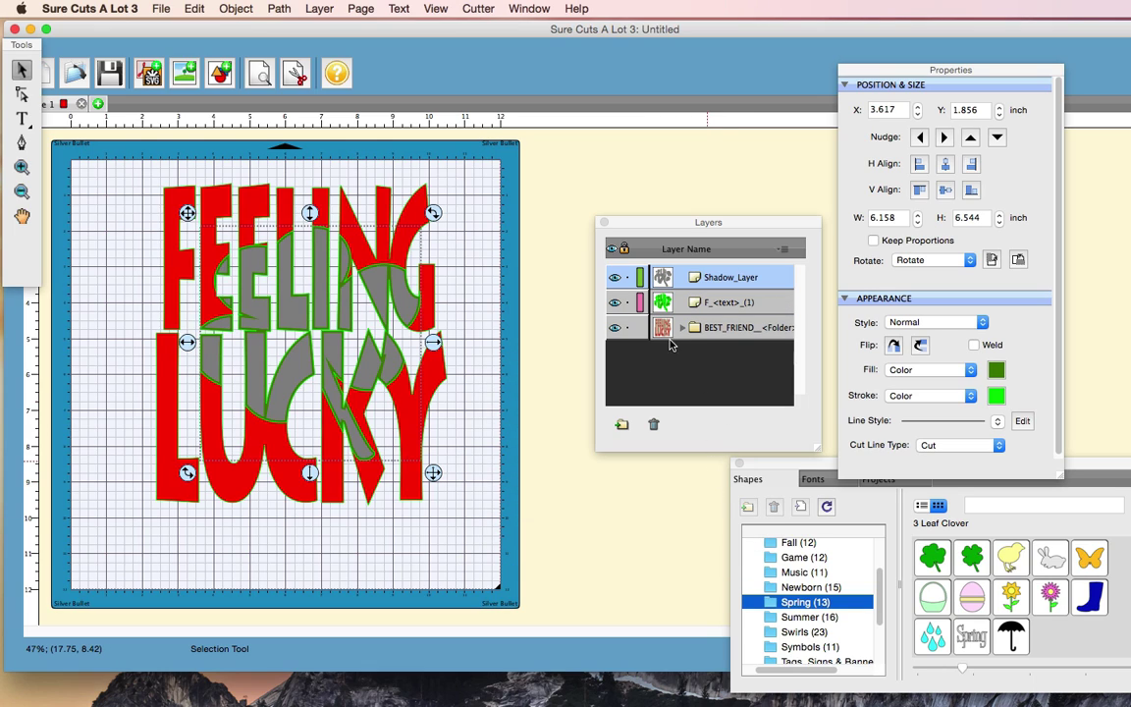
Hide the F_<text>_(1) clover lettering layer and fill the shadow letters Fern green
{"action": "left_click", "coordinate": [615, 302]}
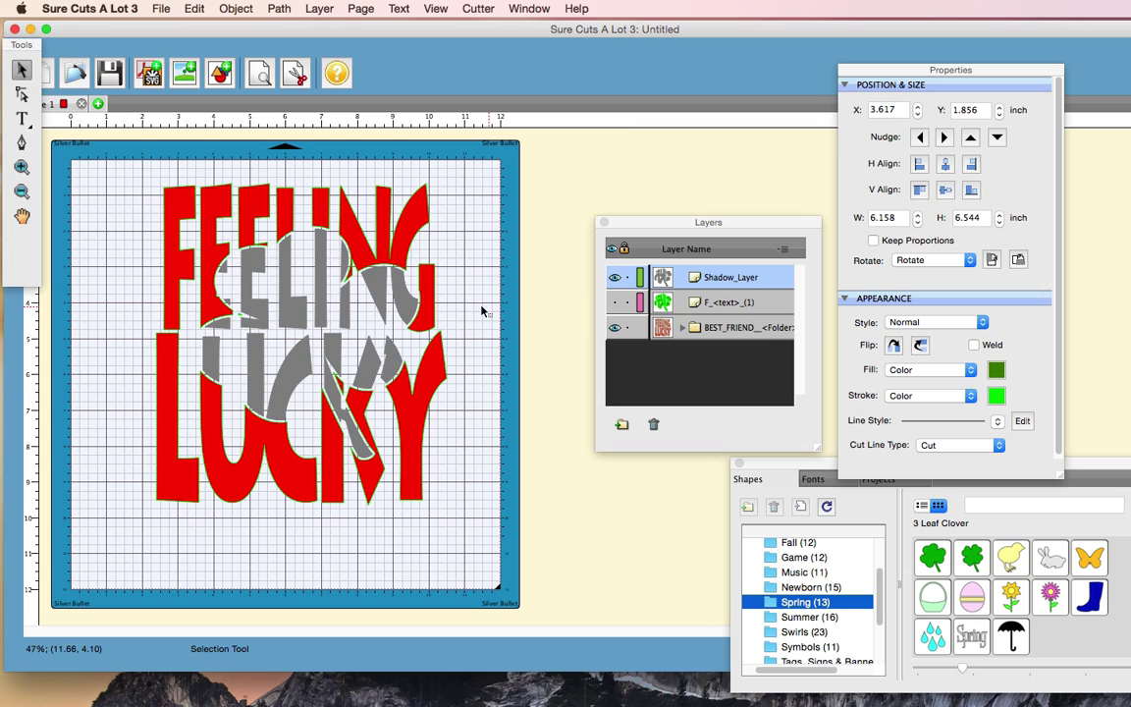
{"action": "key", "text": "super+a"}
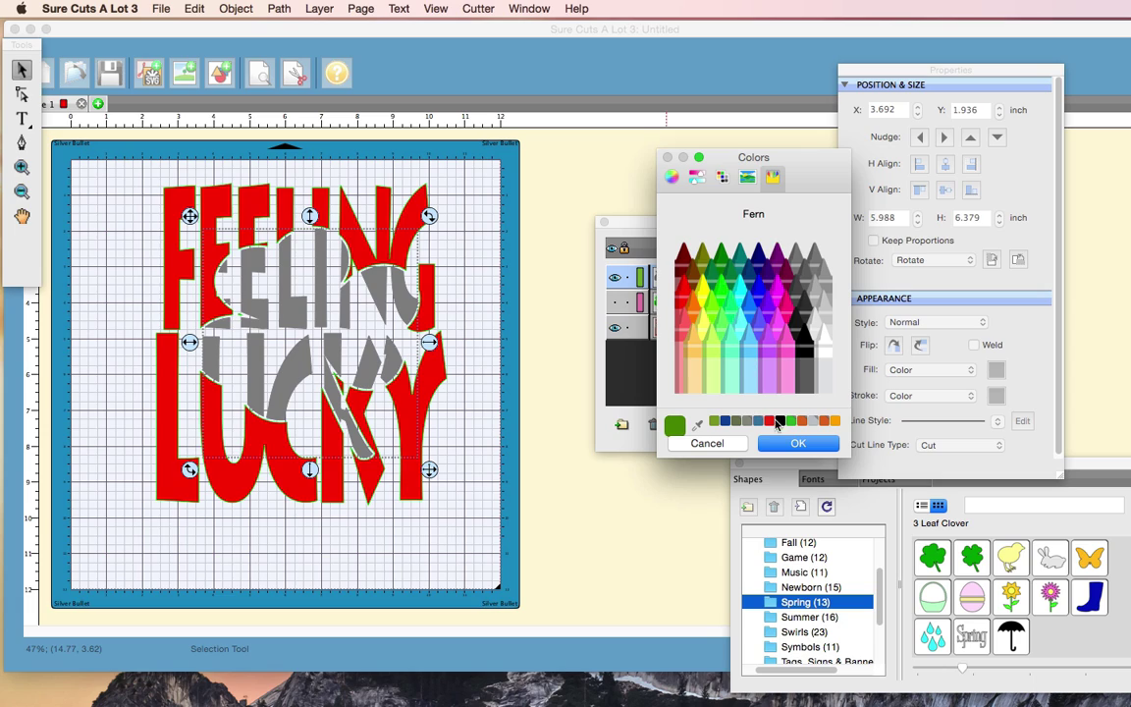
{"action": "left_click", "coordinate": [793, 444]}
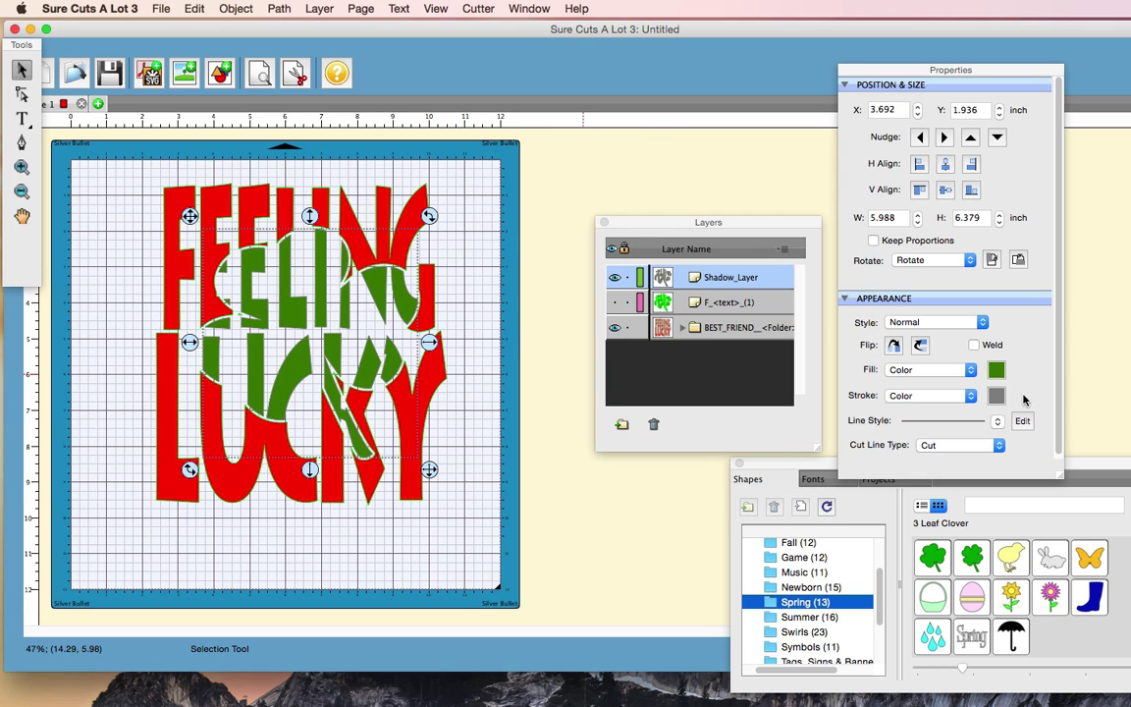
{"action": "left_click", "coordinate": [944, 370]}
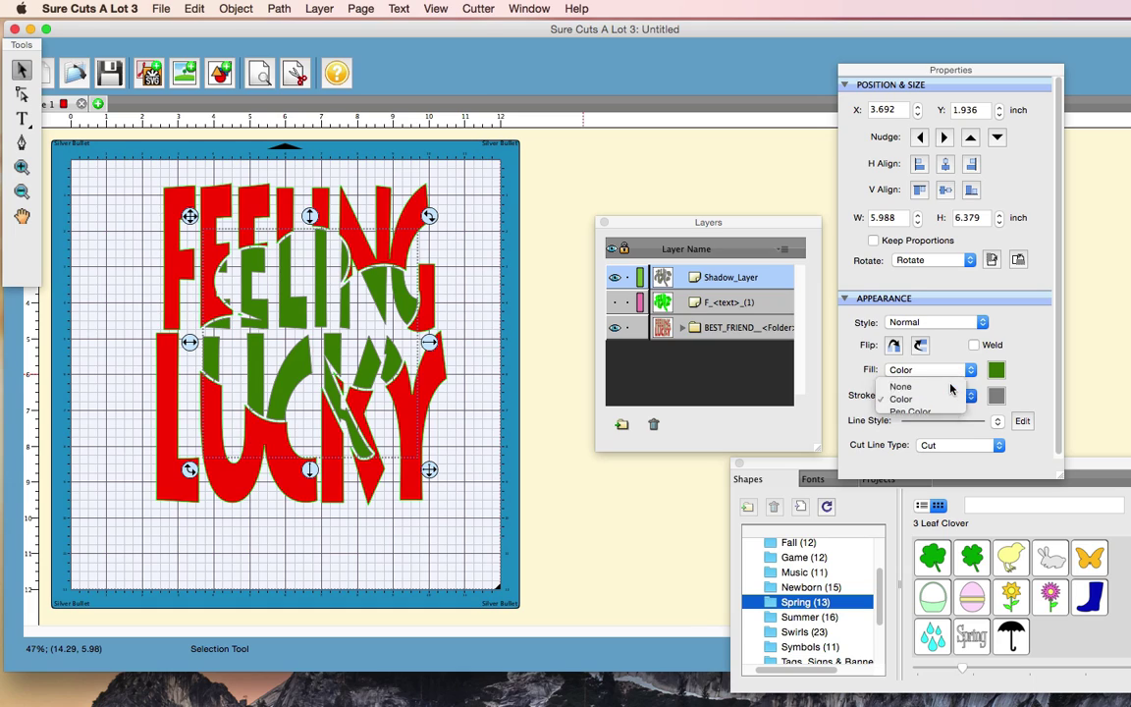
Set the red FEELING LUCKY lettering's Stroke to None
{"action": "left_click", "coordinate": [948, 399]}
{"action": "left_click", "coordinate": [420, 203]}
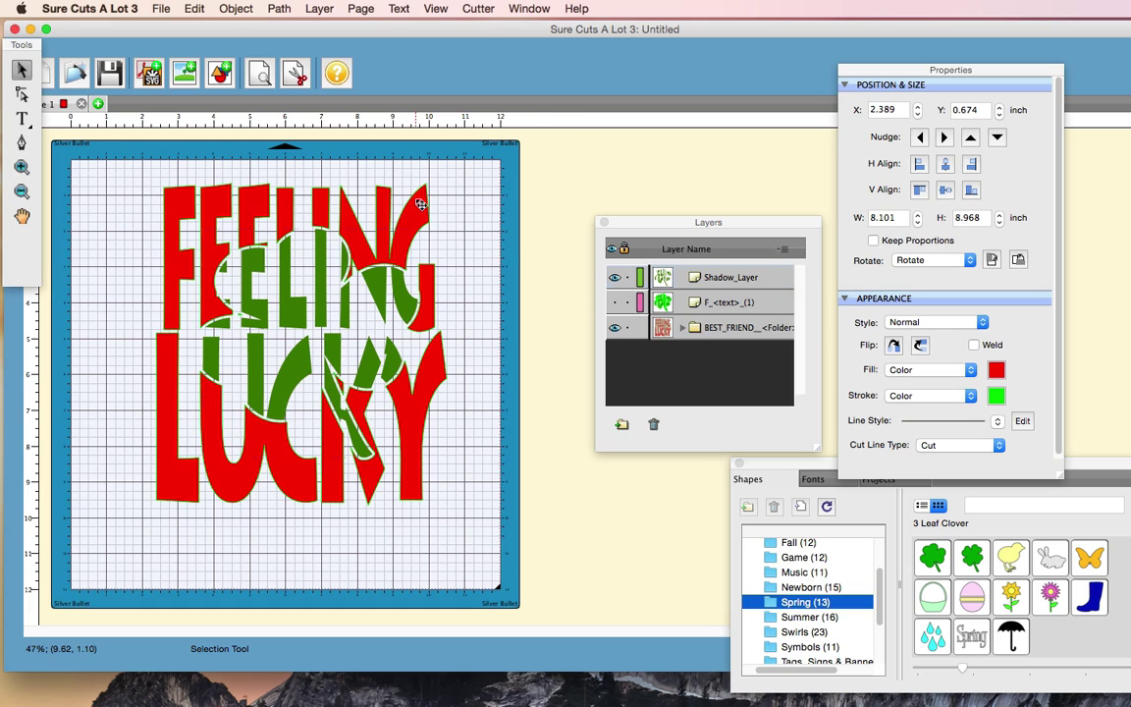
{"action": "left_click", "coordinate": [948, 395]}
{"action": "left_click", "coordinate": [934, 373]}
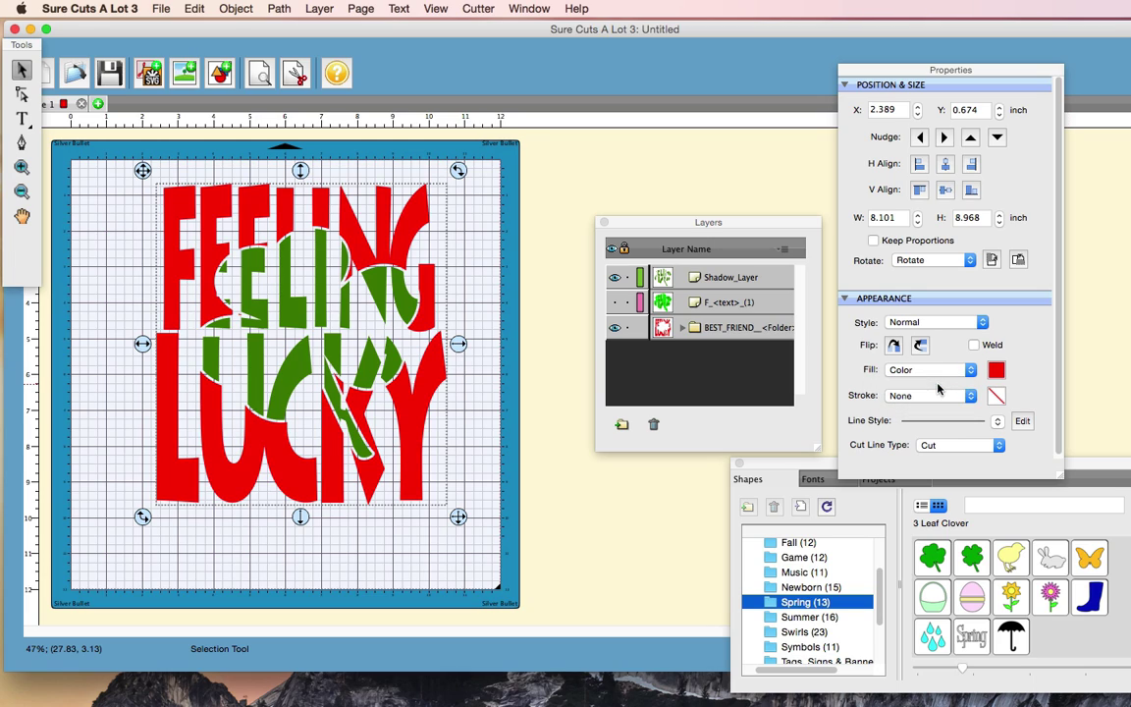